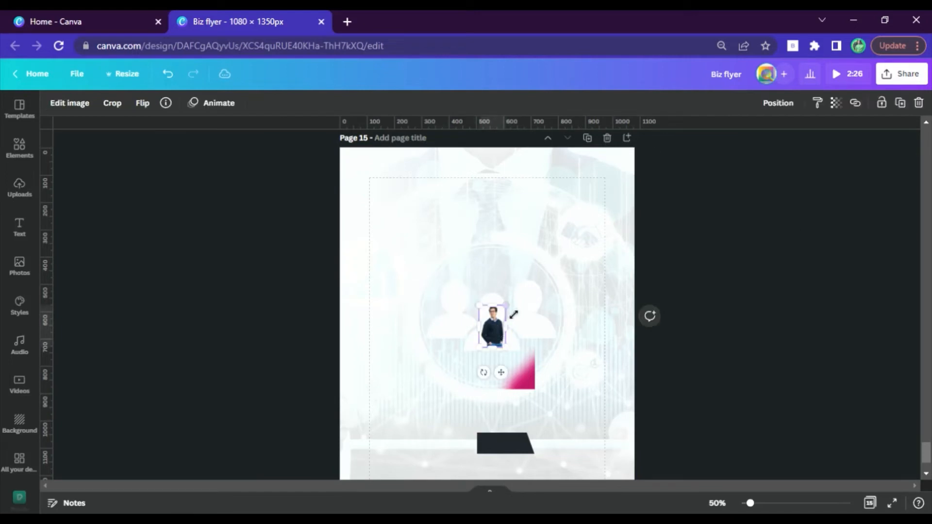
Step: Enlarge the small photo of the man in glasses until it spans most of page 15's height
{"action": "left_click_drag", "start_coordinate": [510, 311], "coordinate": [766, 186]}
{"action": "left_click_drag", "start_coordinate": [602, 278], "coordinate": [523, 381]}
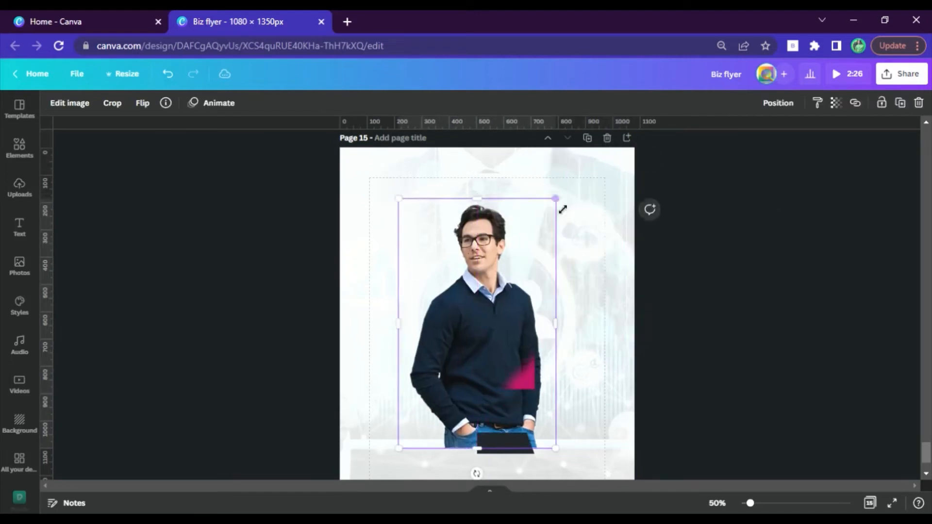
{"action": "left_click_drag", "start_coordinate": [557, 199], "coordinate": [590, 150]}
Step: Reposition the man's photo so it rests on page 15's bottom edge near the centre, and enlarge it slightly further
{"action": "scroll", "coordinate": [534, 254], "scroll_direction": "down", "scroll_amount": 2}
{"action": "scroll", "coordinate": [535, 255], "scroll_direction": "up", "scroll_amount": 3}
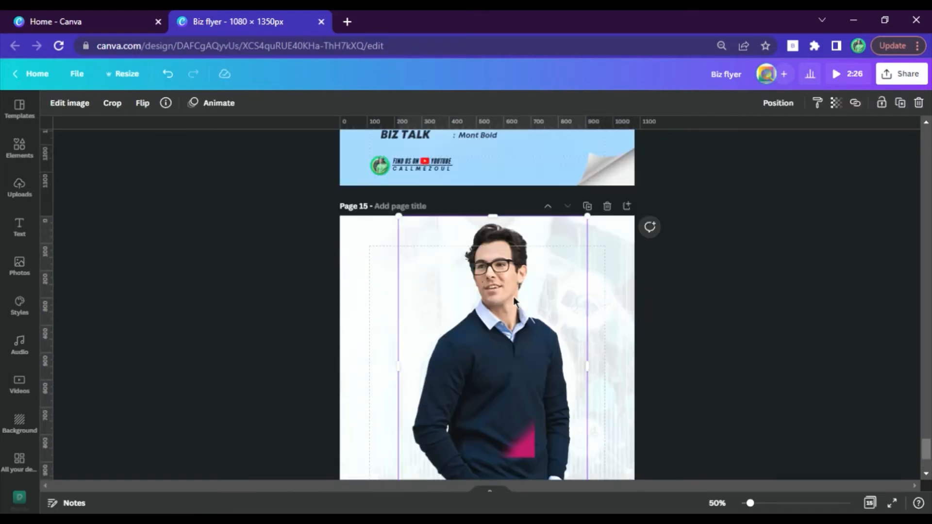
{"action": "left_click_drag", "start_coordinate": [505, 349], "coordinate": [489, 388]}
{"action": "scroll", "coordinate": [484, 296], "scroll_direction": "down", "scroll_amount": 3}
{"action": "left_click_drag", "start_coordinate": [484, 290], "coordinate": [481, 315]}
{"action": "scroll", "coordinate": [485, 306], "scroll_direction": "up", "scroll_amount": 2}
{"action": "left_click_drag", "start_coordinate": [578, 222], "coordinate": [631, 206]}
{"action": "left_click", "coordinate": [764, 306]}
{"action": "left_click", "coordinate": [583, 318]}
Step: Rotate the dark trapezoid upright with its slanted edge on top and enlarge it over the right half of the man's body
{"action": "scroll", "coordinate": [602, 319], "scroll_direction": "down", "scroll_amount": 3}
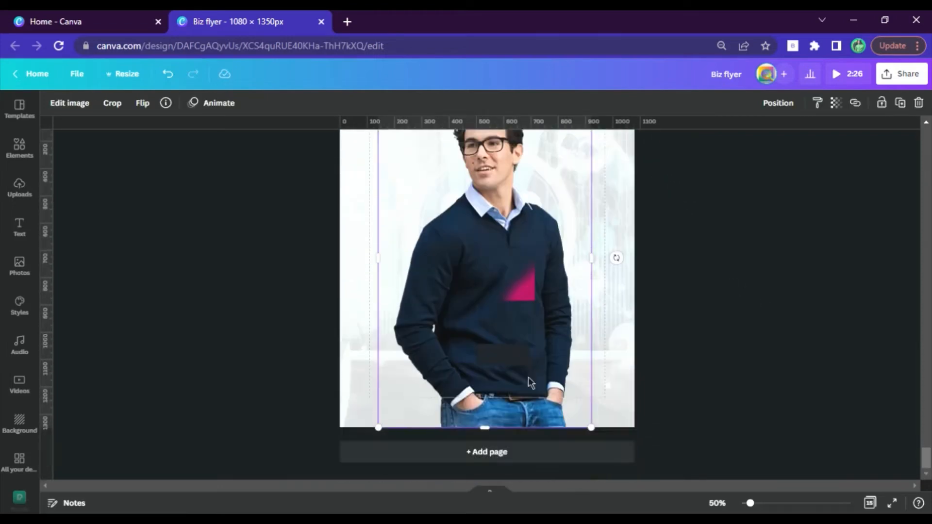
{"action": "left_click", "coordinate": [524, 359]}
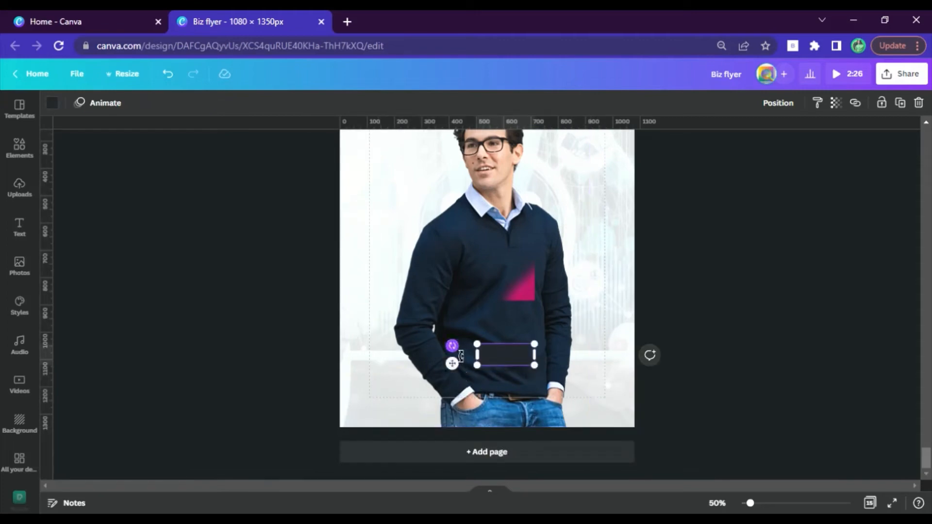
{"action": "left_click_drag", "start_coordinate": [461, 356], "coordinate": [506, 438]}
{"action": "left_click_drag", "start_coordinate": [519, 326], "coordinate": [595, 138]}
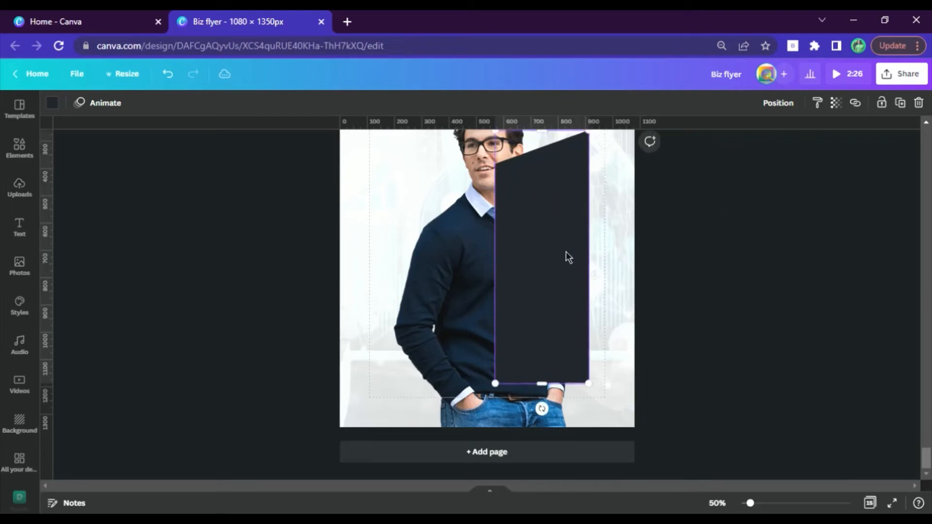
{"action": "left_click_drag", "start_coordinate": [569, 256], "coordinate": [557, 284]}
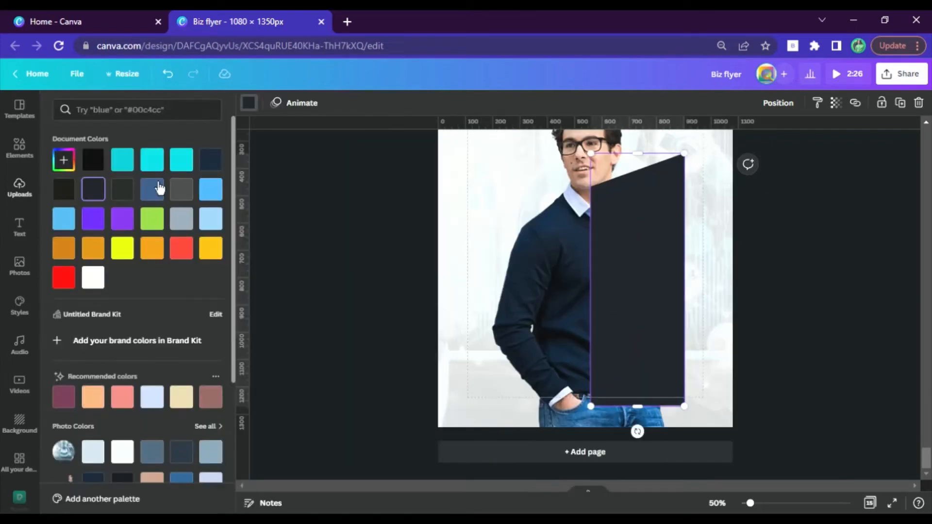
Step: Recolour the trapezoid bright cyan and place a duplicate of it on the left half, layered behind the man
{"action": "left_click", "coordinate": [181, 160]}
{"action": "key", "text": "ctrl+d"}
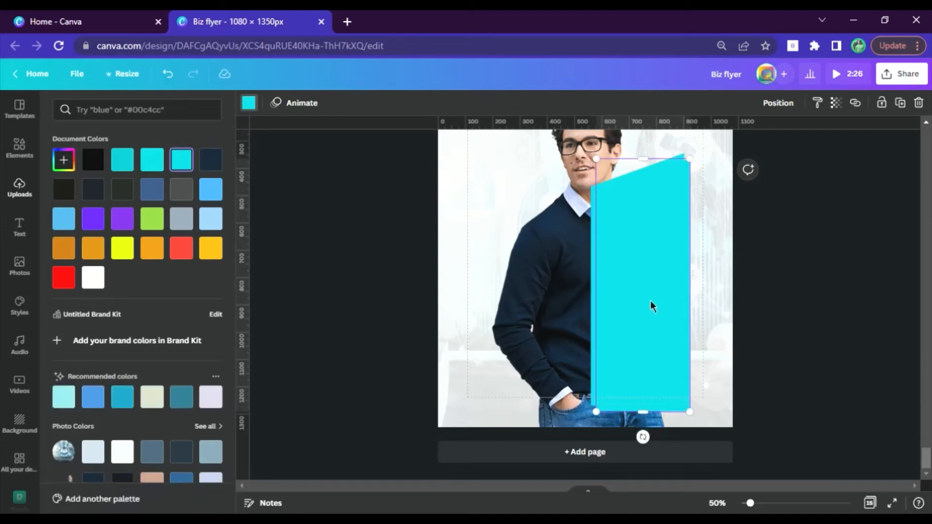
{"action": "left_click_drag", "start_coordinate": [652, 306], "coordinate": [548, 305]}
{"action": "left_click", "coordinate": [778, 103]}
{"action": "left_click", "coordinate": [737, 136]}
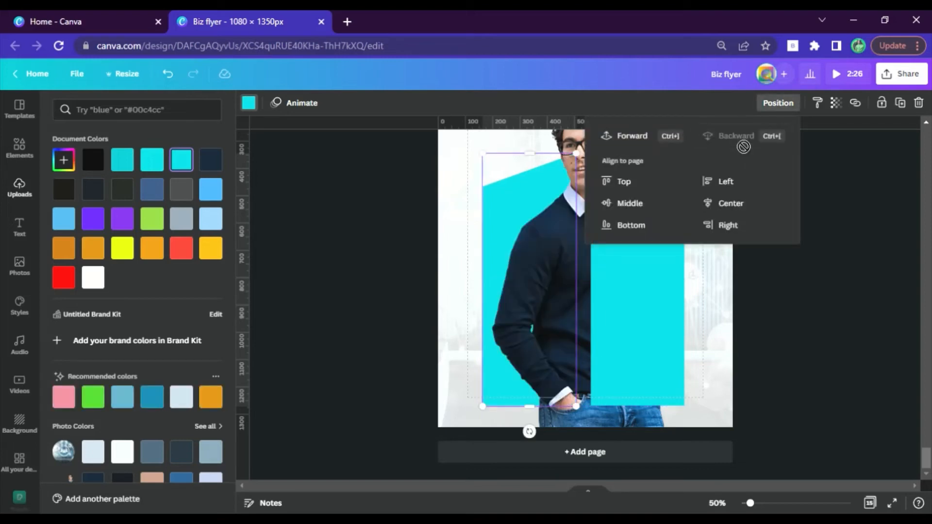
Step: Set the transparency of both cyan trapezoids to 50
{"action": "left_click", "coordinate": [645, 330]}
{"action": "left_click", "coordinate": [835, 103]}
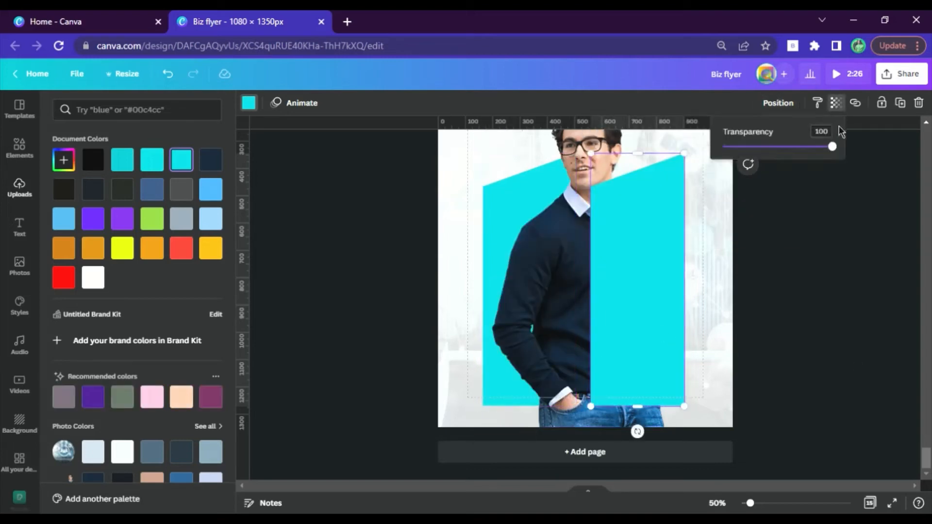
{"action": "type", "text": "50"}
{"action": "key", "text": "Return"}
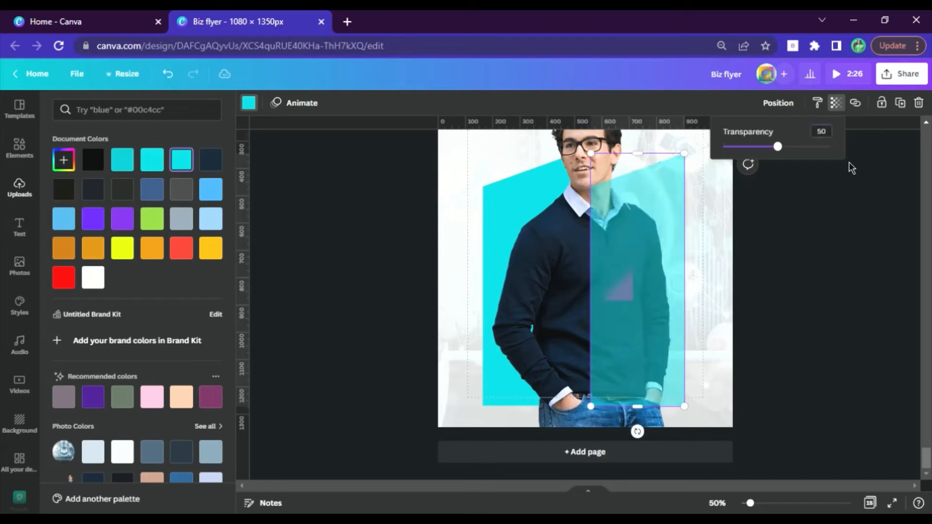
{"action": "left_click", "coordinate": [498, 222]}
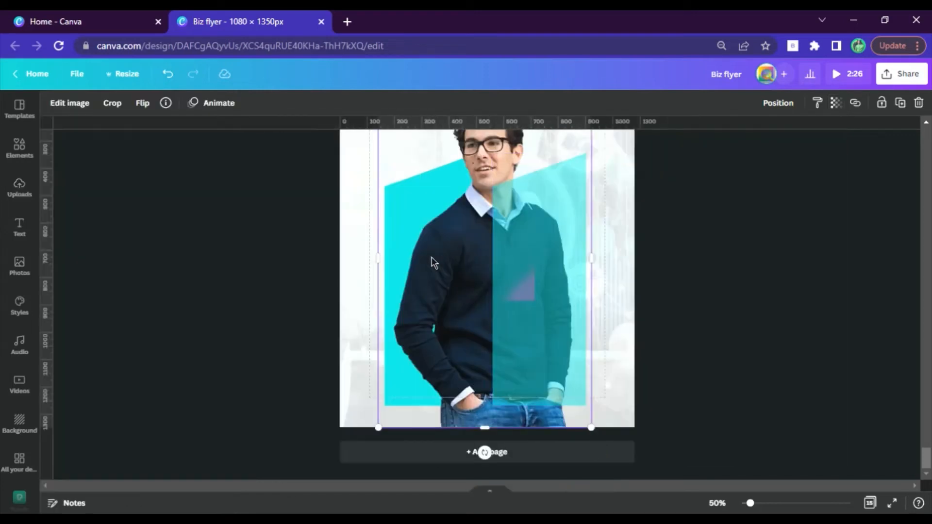
{"action": "left_click", "coordinate": [401, 252]}
{"action": "left_click", "coordinate": [835, 103]}
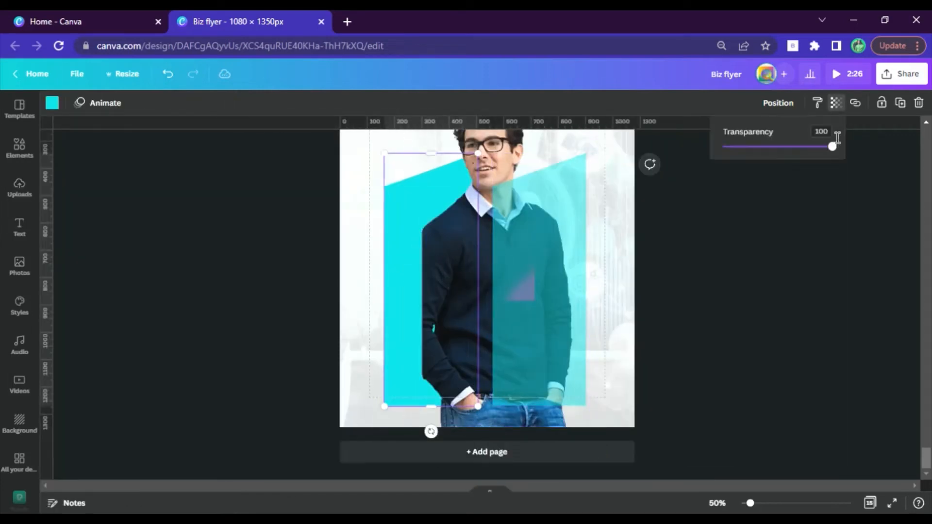
{"action": "key", "text": "Return"}
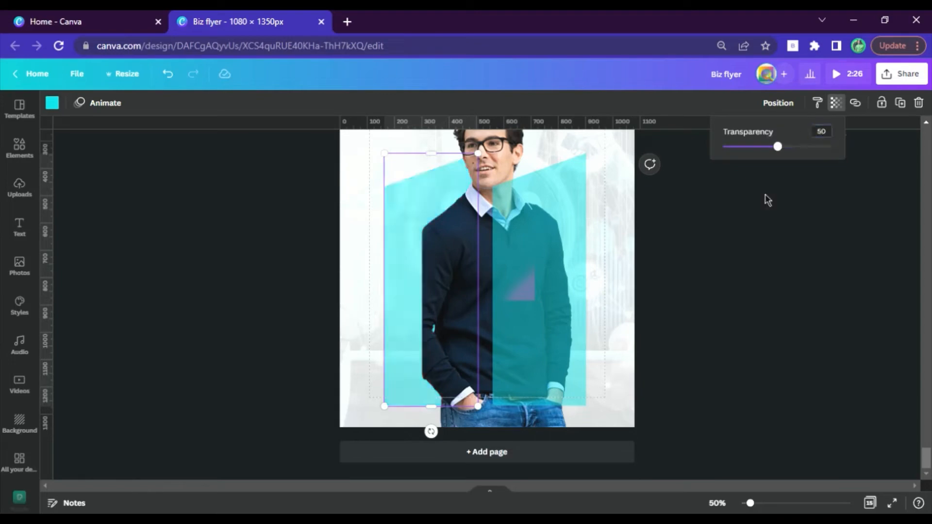
Step: Extend both cyan trapezoids down to the page's bottom edge
{"action": "left_click_drag", "start_coordinate": [431, 407], "coordinate": [437, 433]}
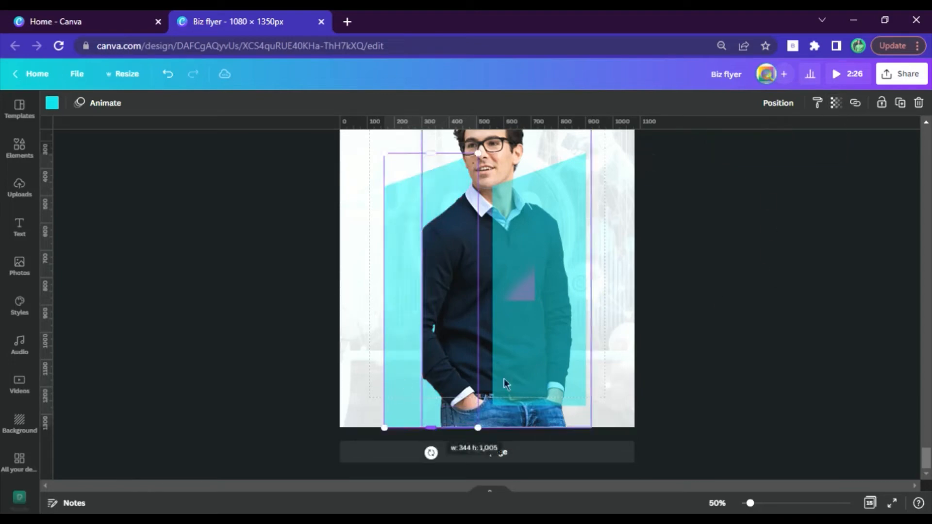
{"action": "left_click", "coordinate": [515, 387]}
{"action": "left_click_drag", "start_coordinate": [539, 407], "coordinate": [543, 435]}
{"action": "left_click", "coordinate": [670, 373]}
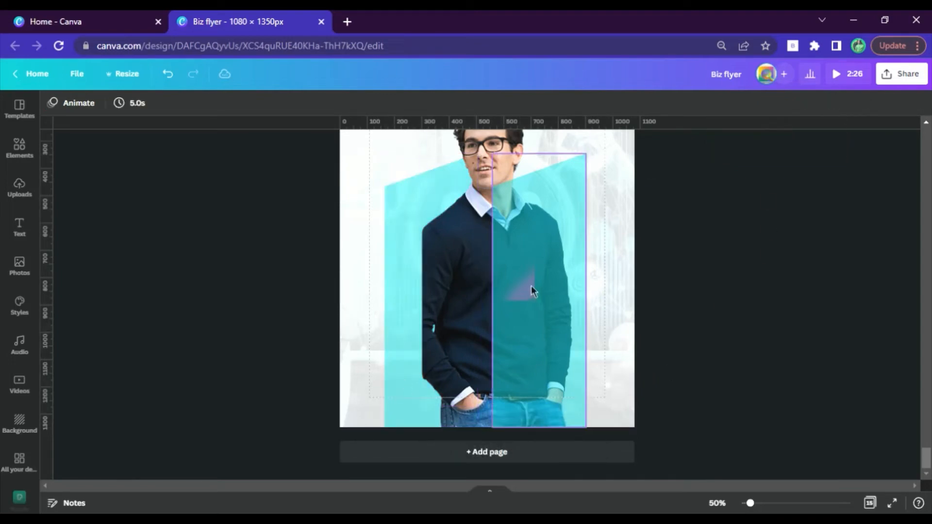
Step: Layer the right trapezoid behind the pink gradient and enlarge the gradient to cover the page's lower-right corner
{"action": "left_click", "coordinate": [531, 285]}
{"action": "left_click", "coordinate": [797, 102]}
{"action": "left_click", "coordinate": [730, 145]}
{"action": "left_click", "coordinate": [522, 287]}
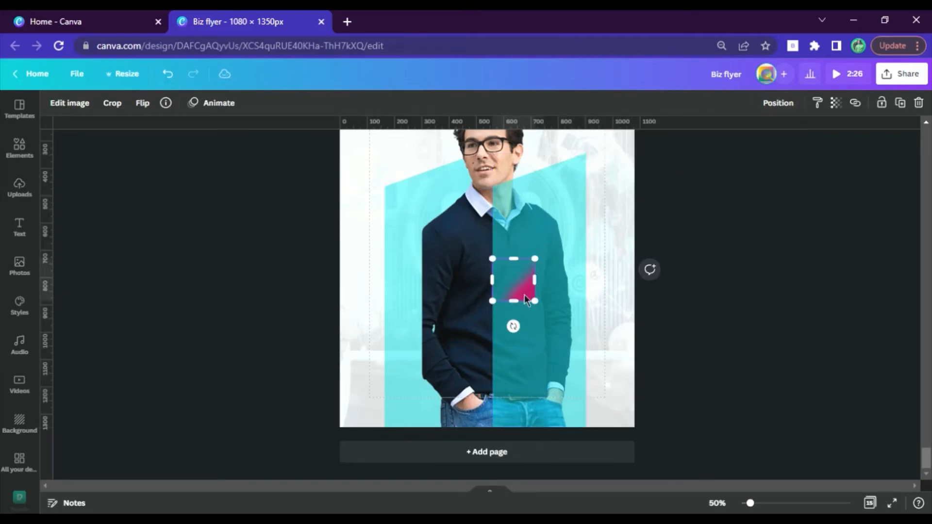
{"action": "left_click_drag", "start_coordinate": [524, 295], "coordinate": [525, 323]}
{"action": "left_click_drag", "start_coordinate": [544, 288], "coordinate": [667, 208]}
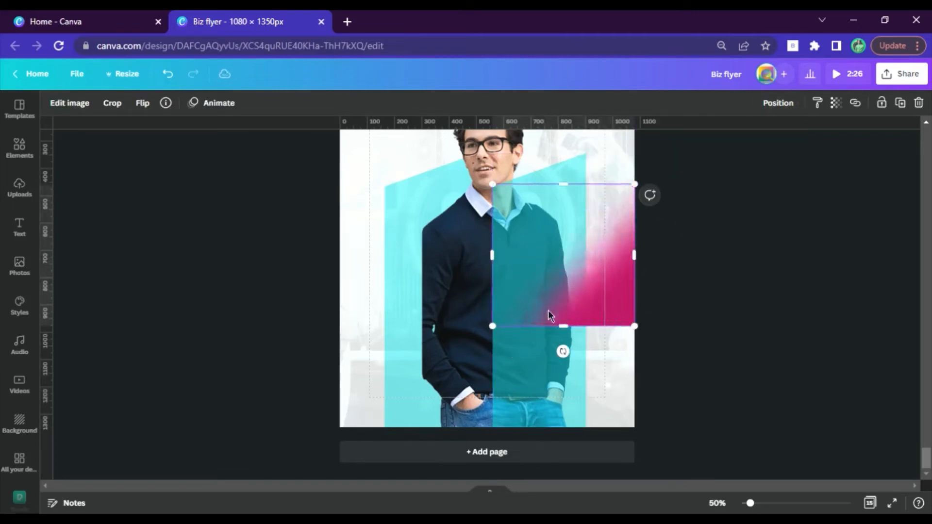
{"action": "left_click_drag", "start_coordinate": [501, 333], "coordinate": [388, 432]}
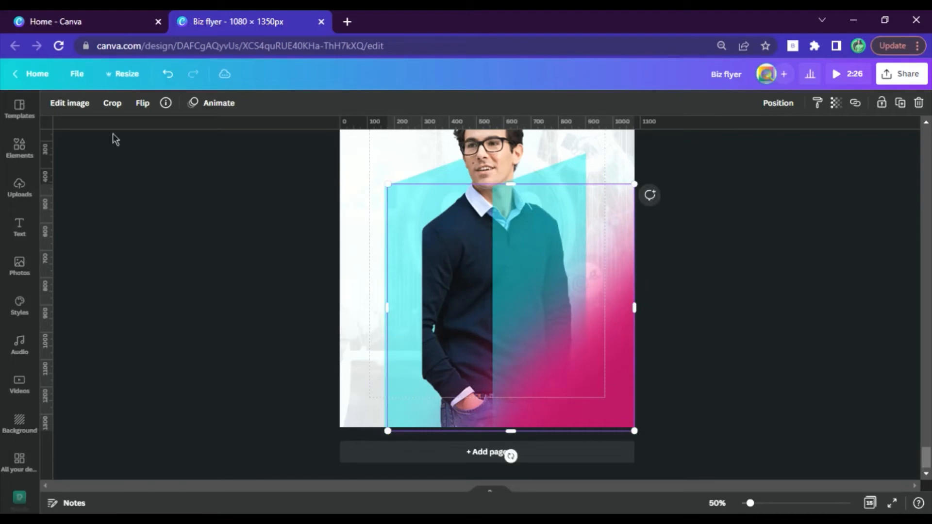
Step: Apply the Cherry Duotone effect to the pink gradient and open its colour settings
{"action": "left_click", "coordinate": [69, 103]}
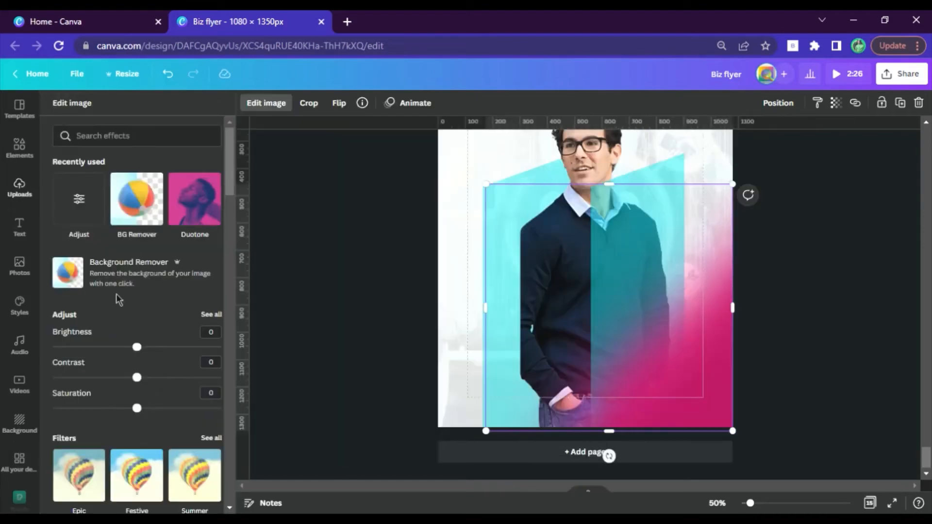
{"action": "scroll", "coordinate": [187, 291], "scroll_direction": "down", "scroll_amount": 15}
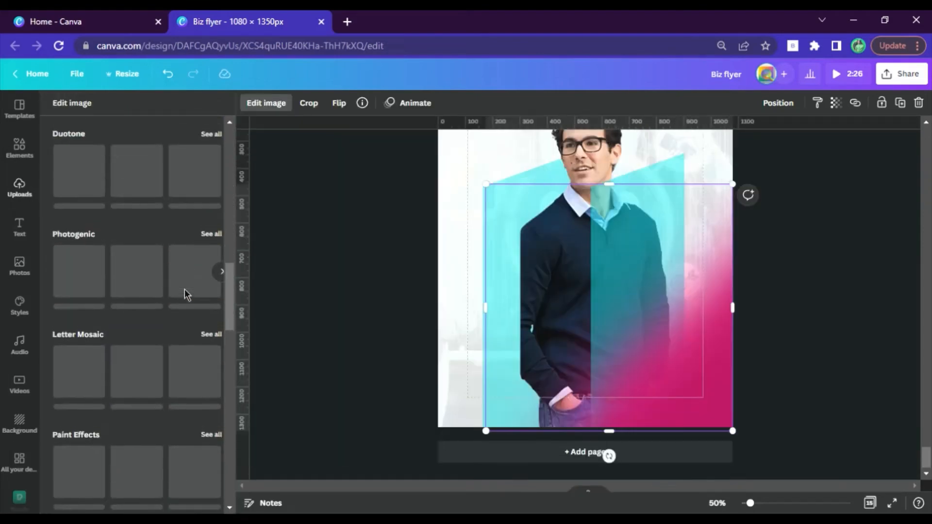
{"action": "scroll", "coordinate": [189, 287], "scroll_direction": "up", "scroll_amount": 12}
{"action": "scroll", "coordinate": [188, 257], "scroll_direction": "up", "scroll_amount": 4}
{"action": "left_click", "coordinate": [204, 212]}
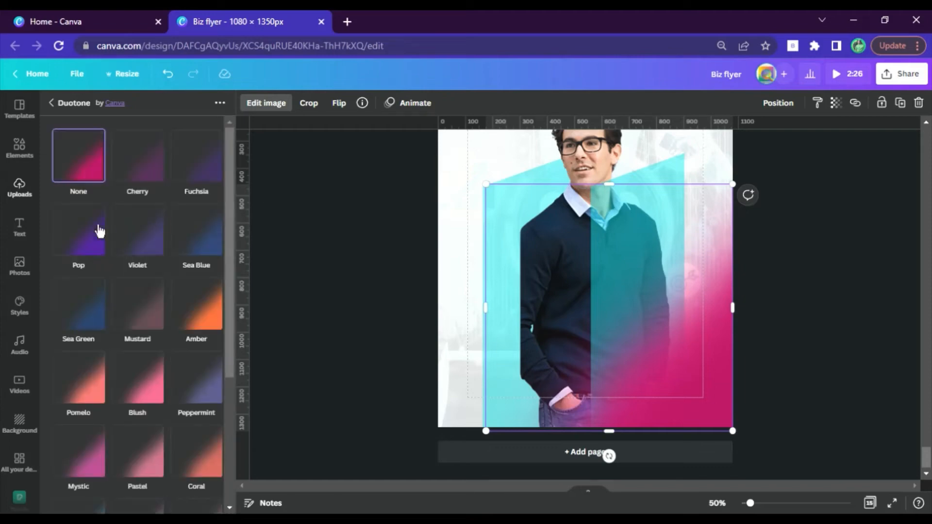
{"action": "left_click", "coordinate": [149, 176]}
{"action": "left_click", "coordinate": [148, 165]}
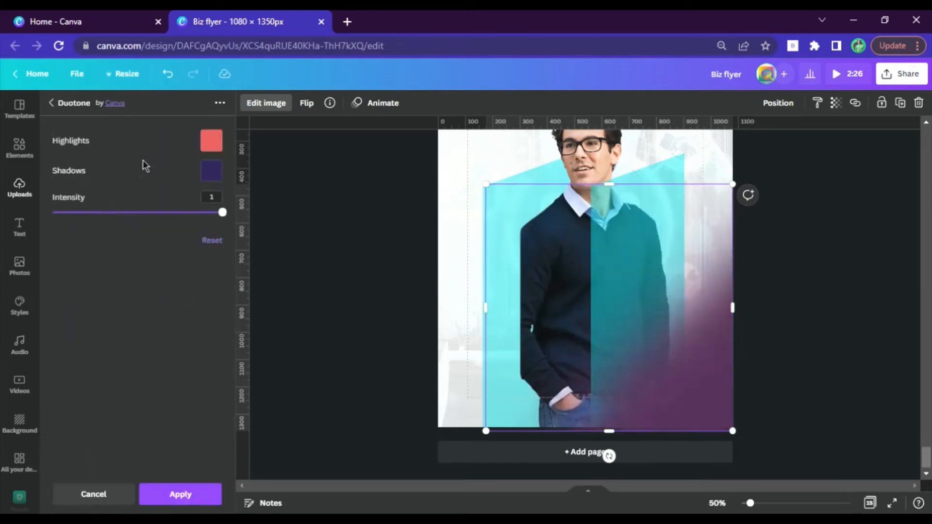
Step: Set both the Highlights and Shadows colours of the gradient's Duotone effect to white
{"action": "left_click", "coordinate": [212, 144]}
{"action": "left_click", "coordinate": [243, 286]}
{"action": "left_click", "coordinate": [168, 180]}
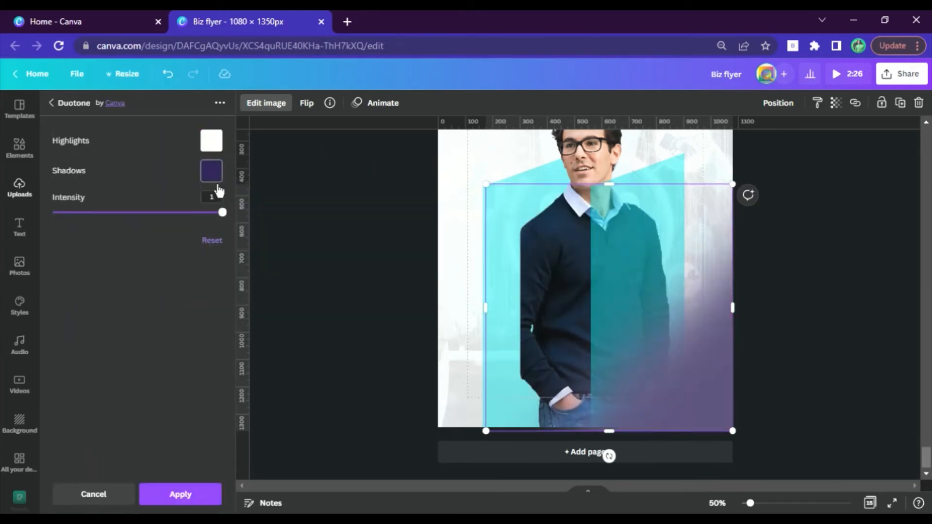
{"action": "left_click", "coordinate": [213, 173]}
{"action": "left_click", "coordinate": [243, 318]}
{"action": "left_click", "coordinate": [340, 414]}
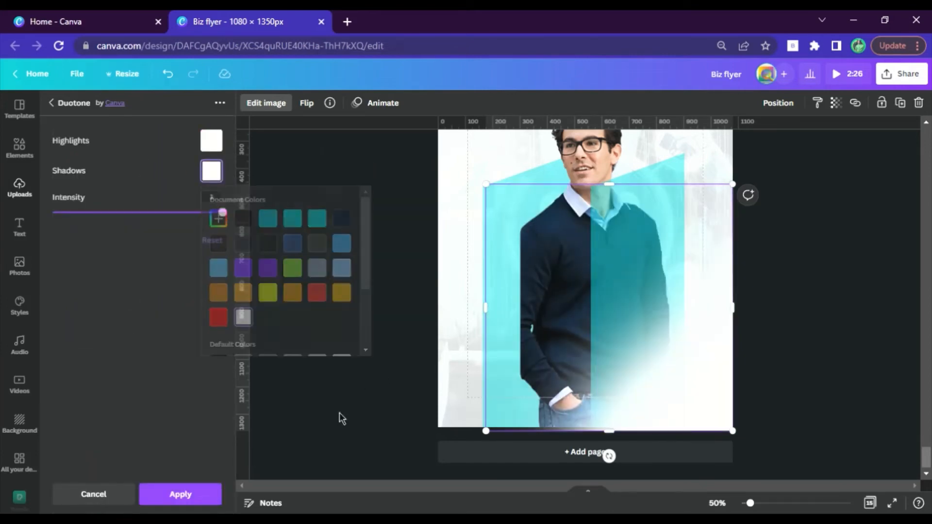
Step: Widen the man's photo frame to restore his cropped arm, and enlarge the white gradient slightly beyond the page's lower-right corner
{"action": "left_click", "coordinate": [427, 245]}
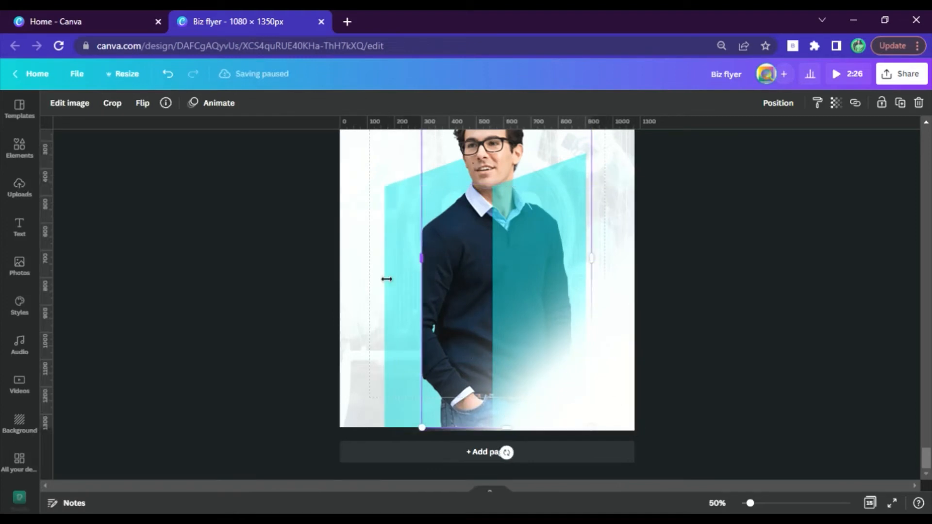
{"action": "mouse_move", "coordinate": [385, 258]}
{"action": "left_mouse_down"}
{"action": "mouse_move", "coordinate": [348, 258]}
{"action": "mouse_move", "coordinate": [379, 258]}
{"action": "left_mouse_up"}
{"action": "left_click", "coordinate": [607, 404]}
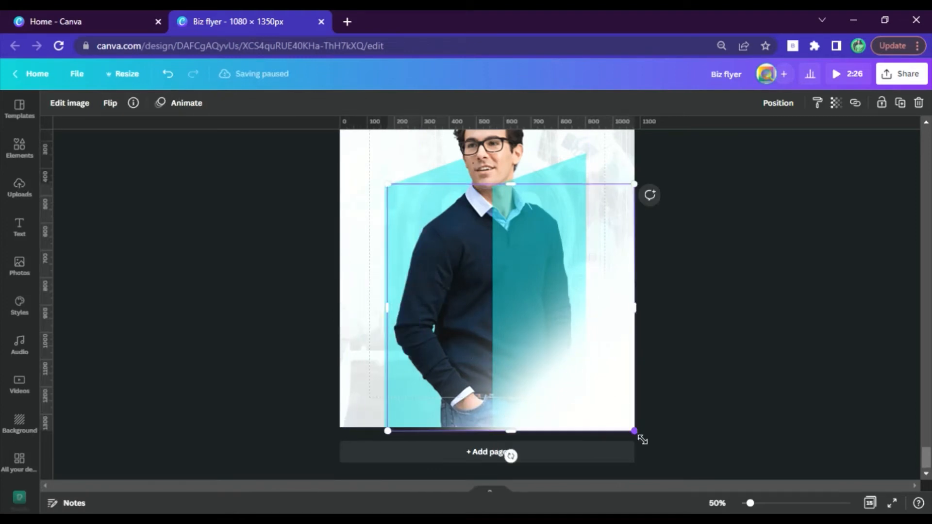
{"action": "left_click_drag", "start_coordinate": [642, 440], "coordinate": [659, 454]}
{"action": "left_click_drag", "start_coordinate": [626, 405], "coordinate": [620, 406]}
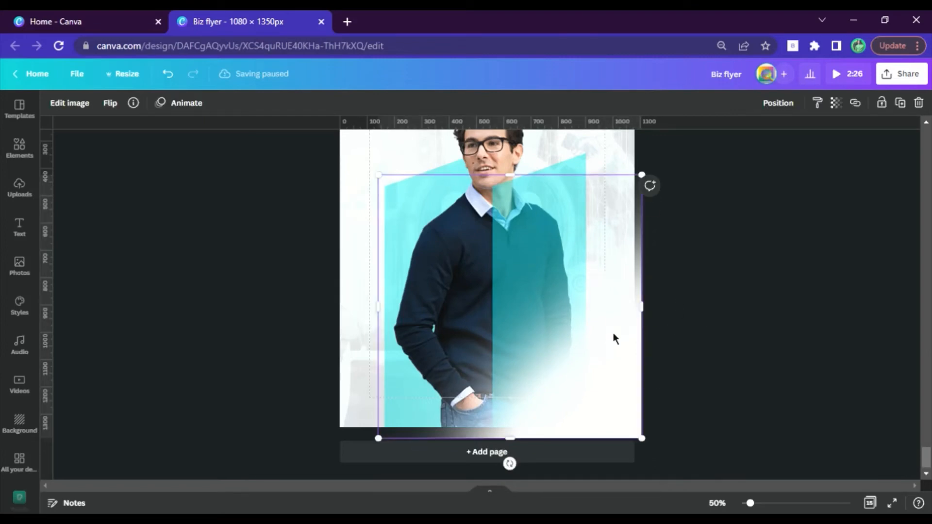
Step: Duplicate the white gradient, flip the copy horizontally and position it over the page's lower-left corner
{"action": "left_click_drag", "start_coordinate": [614, 337], "coordinate": [459, 326]}
{"action": "left_click", "coordinate": [112, 103]}
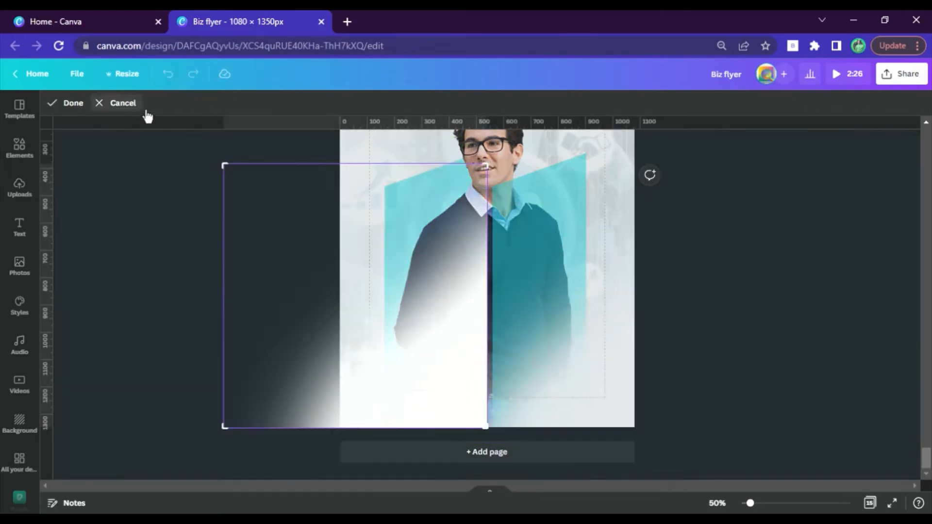
{"action": "left_click", "coordinate": [125, 142]}
{"action": "left_click", "coordinate": [142, 103]}
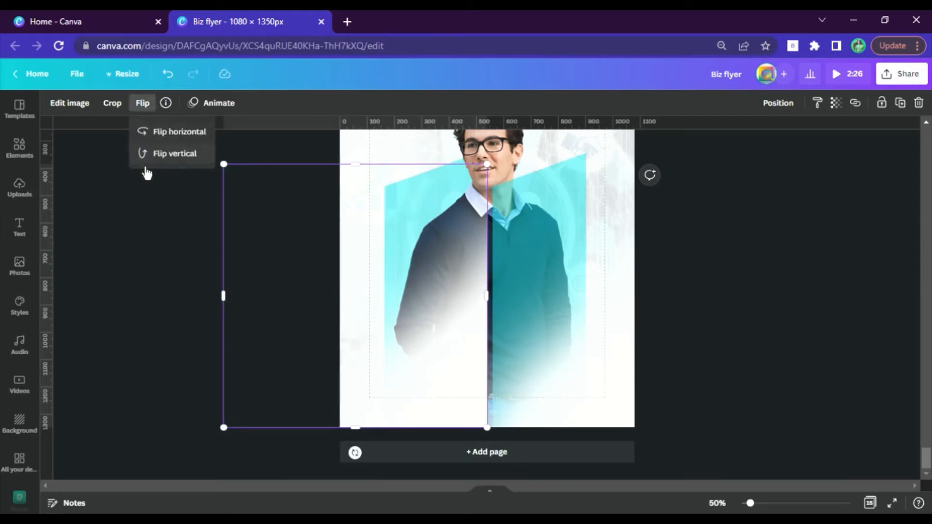
{"action": "left_click", "coordinate": [173, 142]}
{"action": "left_click_drag", "start_coordinate": [335, 352], "coordinate": [382, 375]}
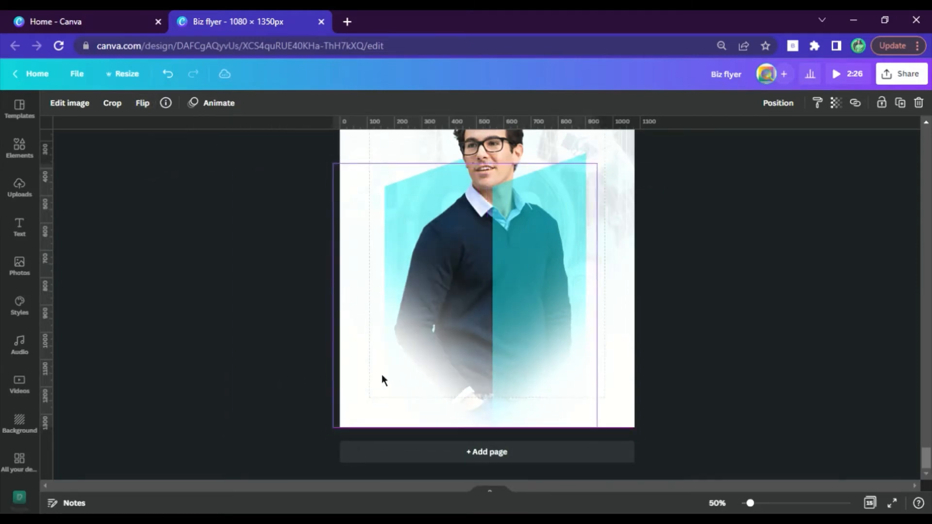
Step: Rotate the flipped white gradient to about -55° and position it so it fades the man's lower body
{"action": "left_click_drag", "start_coordinate": [343, 246], "coordinate": [630, 411]}
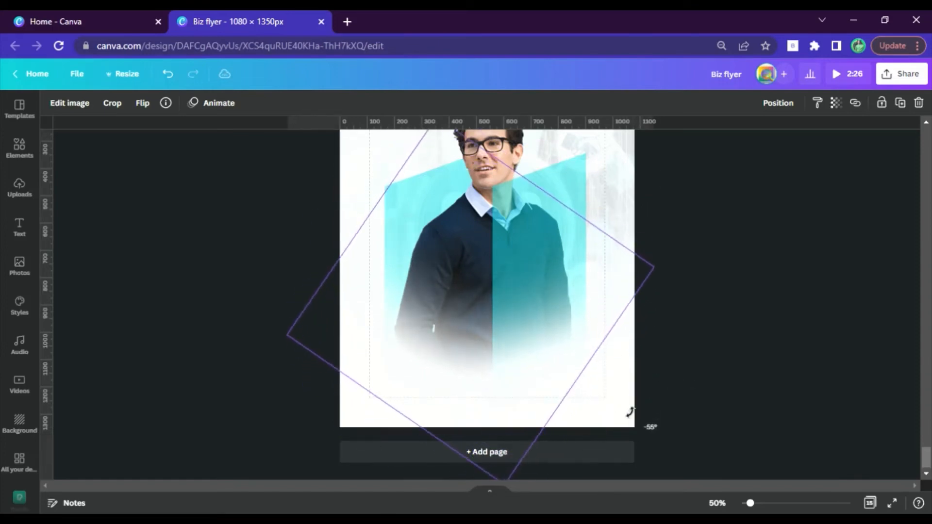
{"action": "left_click_drag", "start_coordinate": [506, 400], "coordinate": [520, 422]}
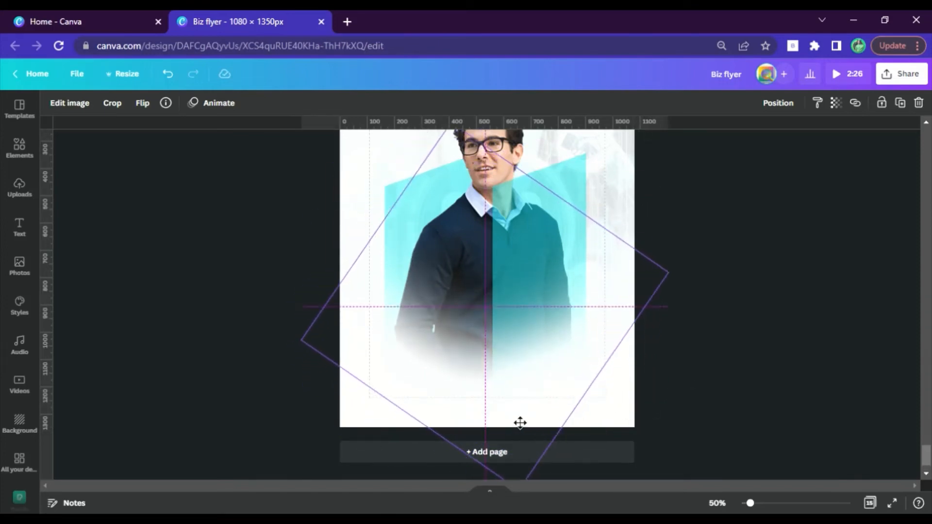
{"action": "left_click", "coordinate": [762, 350]}
Step: Copy the BIZ TALK text from the materials list on page 14 and paste it onto page 15
{"action": "scroll", "coordinate": [658, 336], "scroll_direction": "up", "scroll_amount": 10}
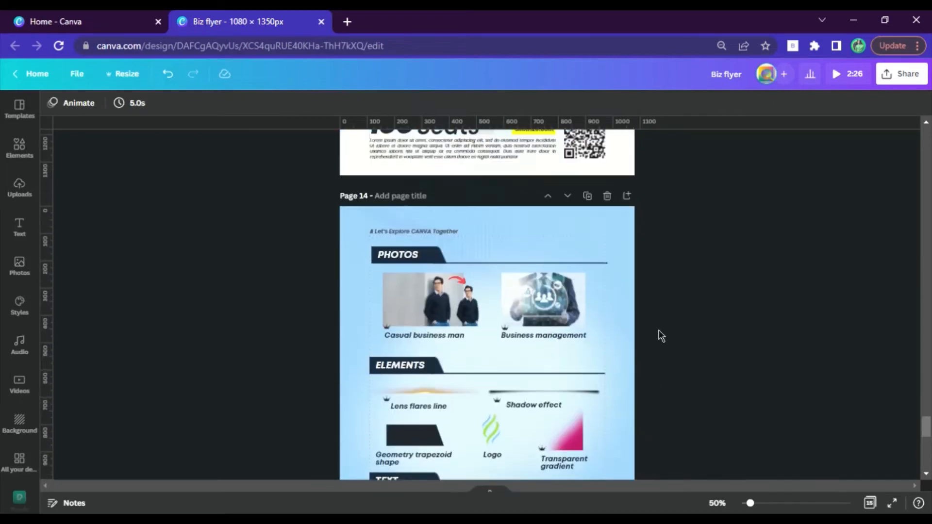
{"action": "scroll", "coordinate": [661, 335], "scroll_direction": "up", "scroll_amount": 6}
{"action": "scroll", "coordinate": [660, 334], "scroll_direction": "down", "scroll_amount": 4}
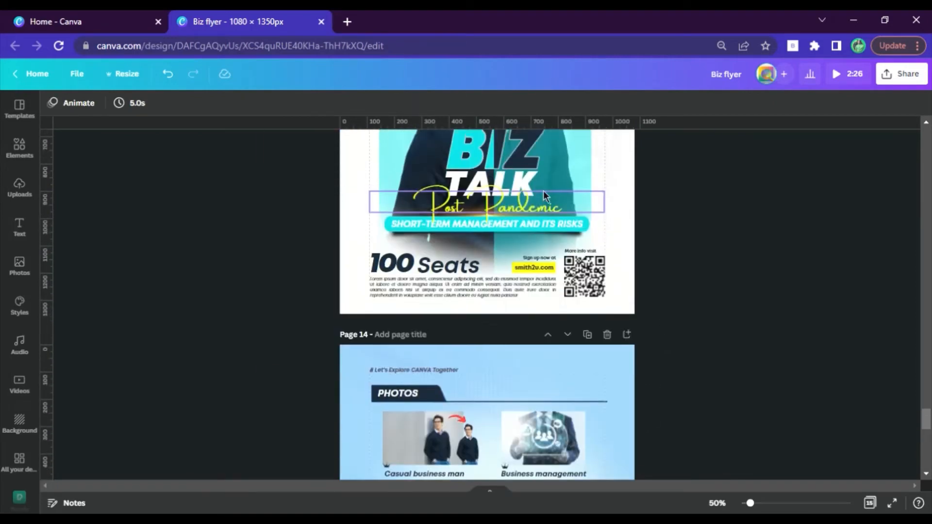
{"action": "scroll", "coordinate": [544, 190], "scroll_direction": "up", "scroll_amount": 1}
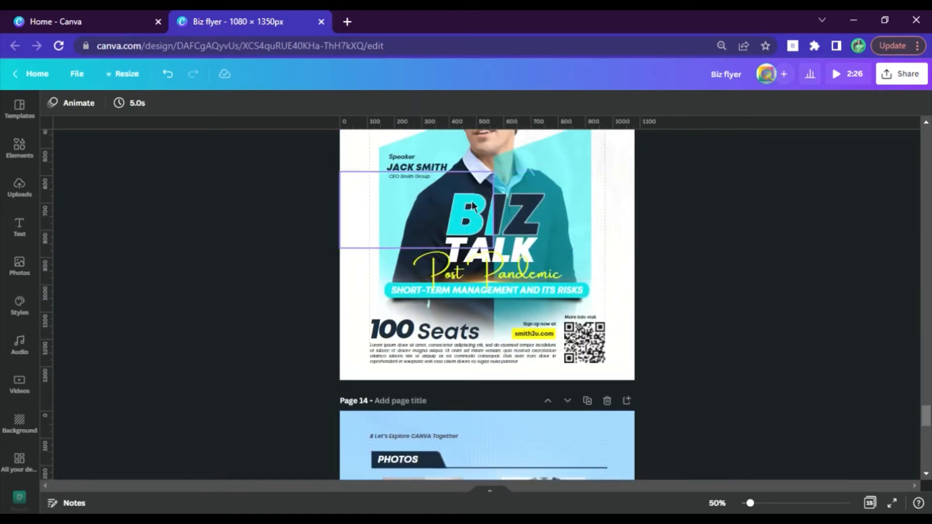
{"action": "scroll", "coordinate": [624, 299], "scroll_direction": "down", "scroll_amount": 5}
{"action": "left_click", "coordinate": [420, 390]}
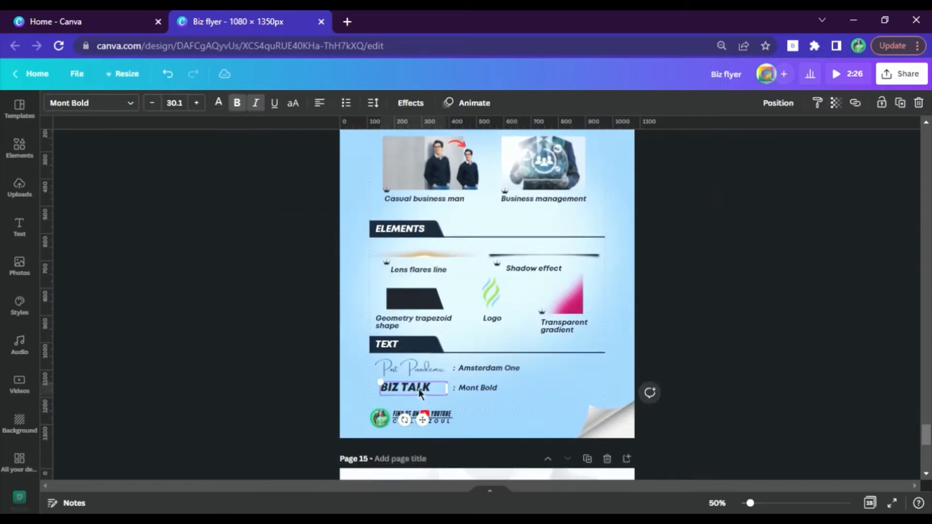
{"action": "scroll", "coordinate": [446, 324], "scroll_direction": "down", "scroll_amount": 5}
{"action": "left_click", "coordinate": [469, 271]}
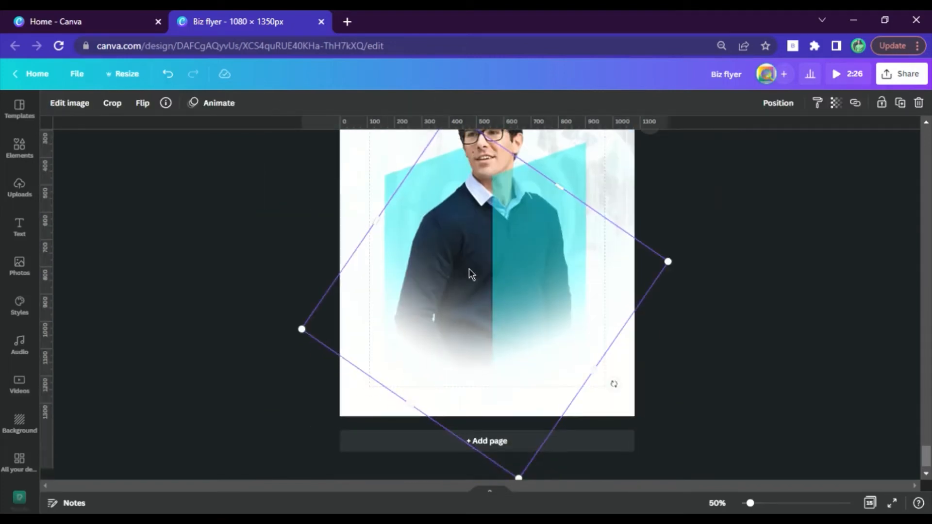
{"action": "key", "text": "Tab"}
{"action": "scroll", "coordinate": [454, 371], "scroll_direction": "up", "scroll_amount": 1}
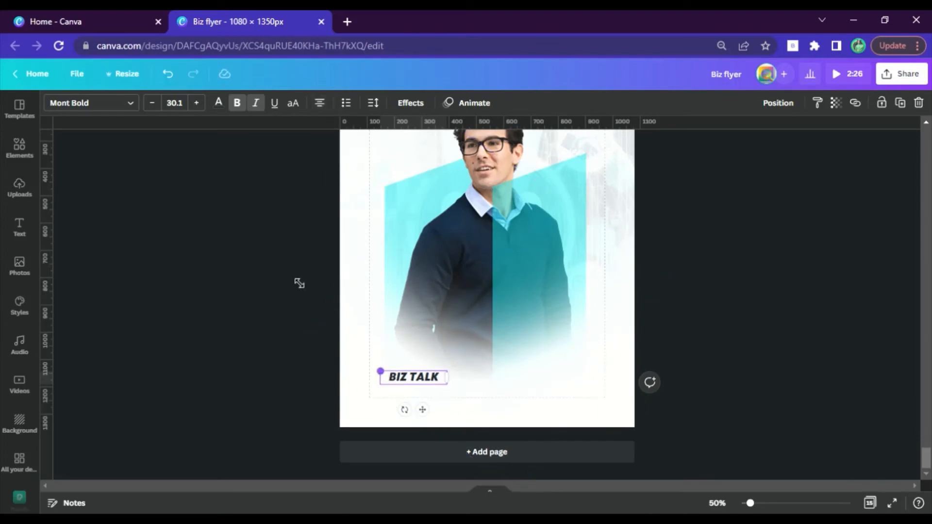
Step: Enlarge the BIZ TALK text to size 148 over the man's chest and shorten it to BIZ
{"action": "left_click_drag", "start_coordinate": [381, 371], "coordinate": [435, 289]}
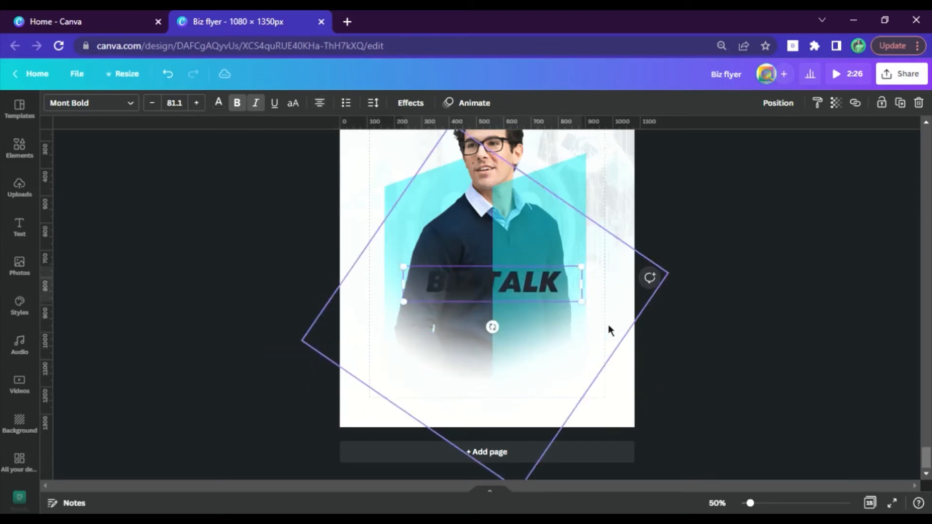
{"action": "left_click_drag", "start_coordinate": [589, 312], "coordinate": [733, 386]}
{"action": "left_click", "coordinate": [574, 305]}
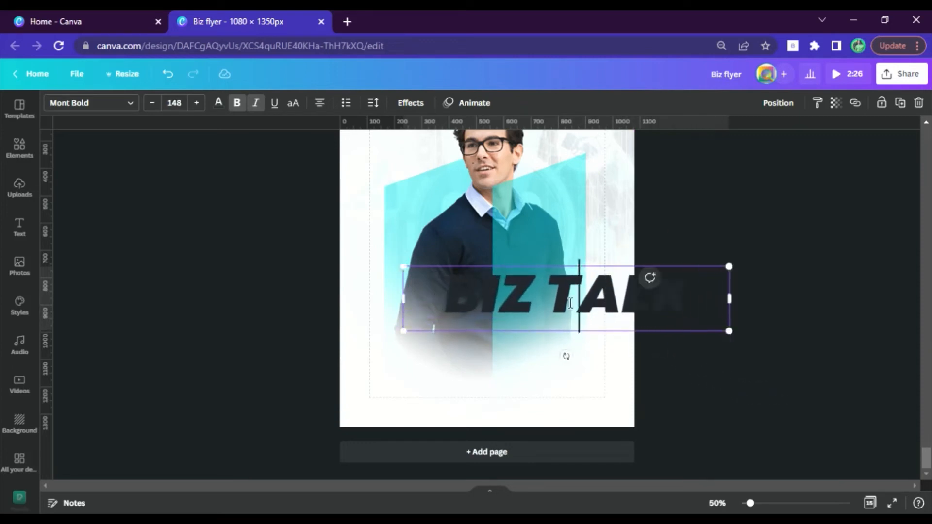
{"action": "left_click_drag", "start_coordinate": [556, 304], "coordinate": [710, 318]}
{"action": "key", "text": "BackSpace"}
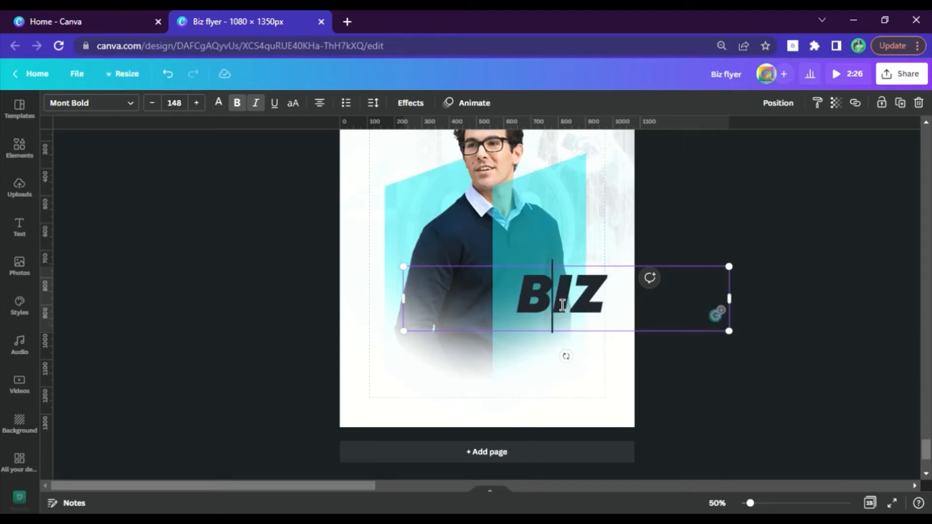
{"action": "left_click", "coordinate": [313, 284]}
Step: Enlarge the BIZ text to size 159 and position it on the man's chest, centred on the edge of the darker trapezoid
{"action": "left_click_drag", "start_coordinate": [606, 316], "coordinate": [543, 307]}
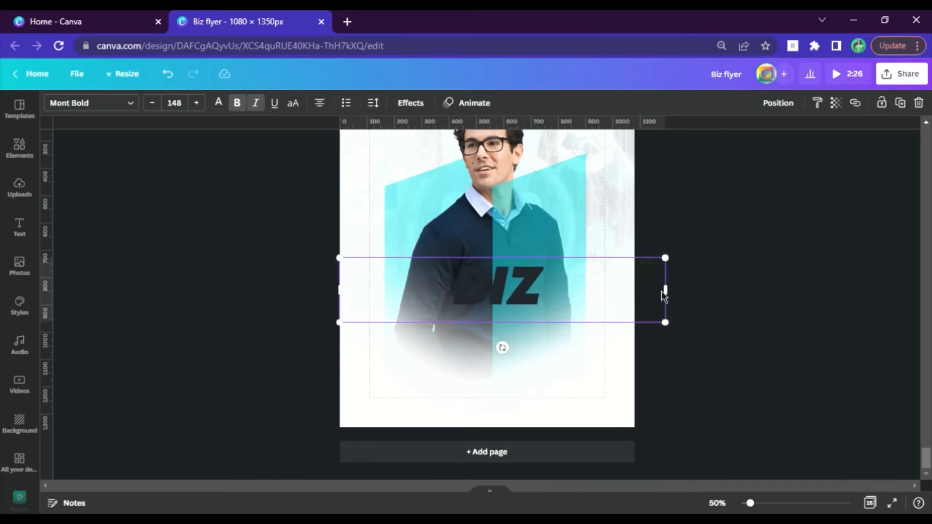
{"action": "left_click", "coordinate": [668, 298]}
{"action": "left_click", "coordinate": [667, 294]}
{"action": "left_click_drag", "start_coordinate": [666, 294], "coordinate": [657, 328]}
{"action": "left_click", "coordinate": [690, 345]}
{"action": "left_click", "coordinate": [488, 293]}
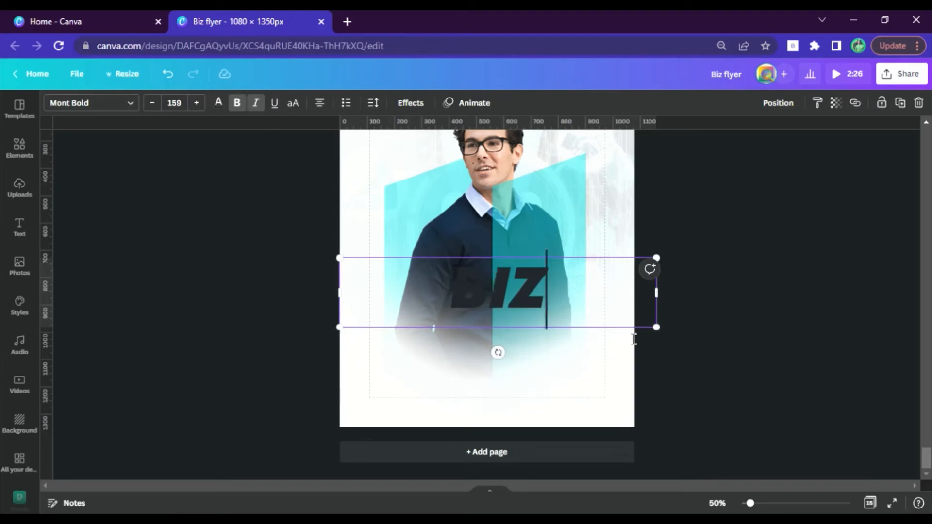
{"action": "left_click", "coordinate": [560, 304]}
{"action": "left_click_drag", "start_coordinate": [552, 308], "coordinate": [551, 308]}
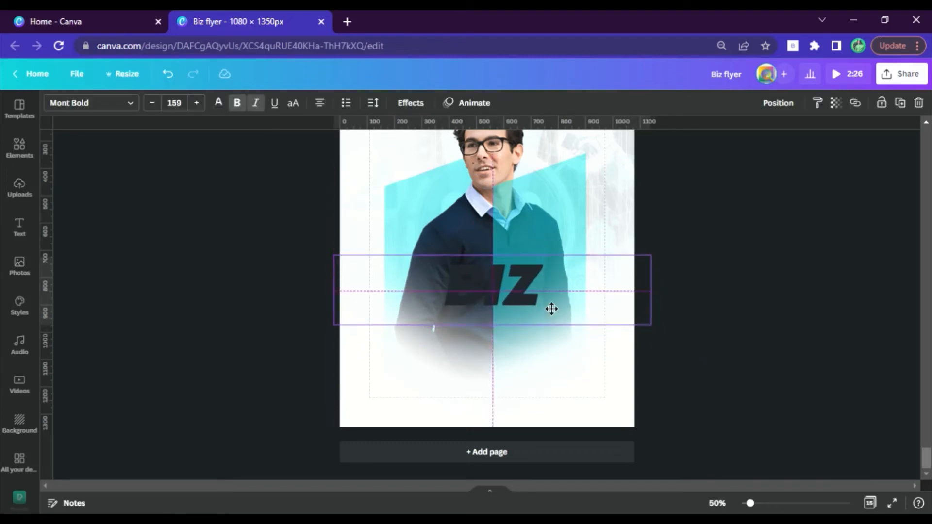
{"action": "left_click_drag", "start_coordinate": [479, 298], "coordinate": [606, 288]}
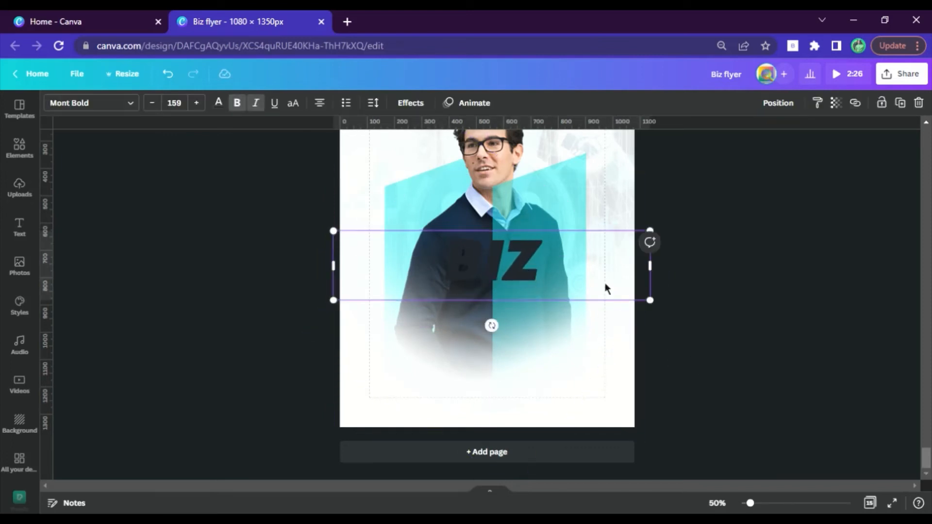
Step: Duplicate the BIZ text directly below the original and colour the copy bright cyan
{"action": "left_click_drag", "start_coordinate": [483, 291], "coordinate": [502, 337]}
{"action": "left_click", "coordinate": [218, 103]}
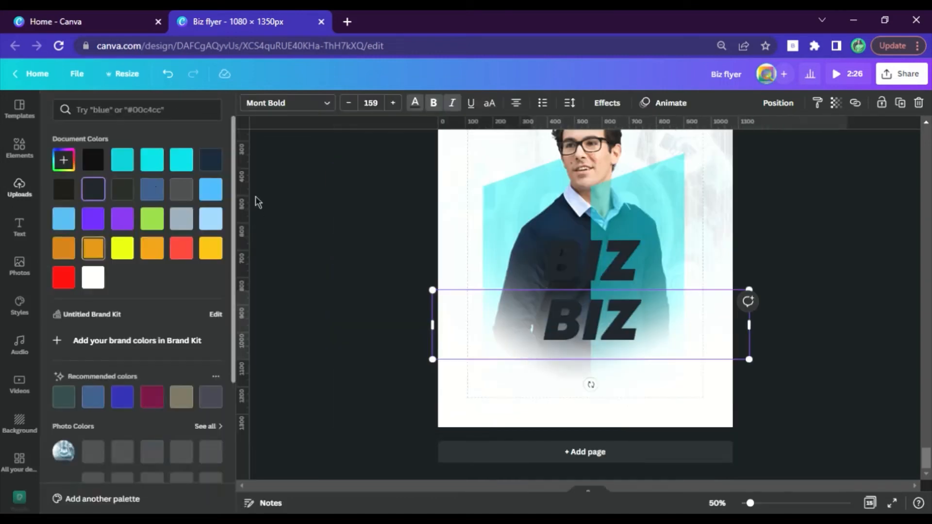
{"action": "left_click", "coordinate": [181, 160]}
{"action": "left_click", "coordinate": [802, 290]}
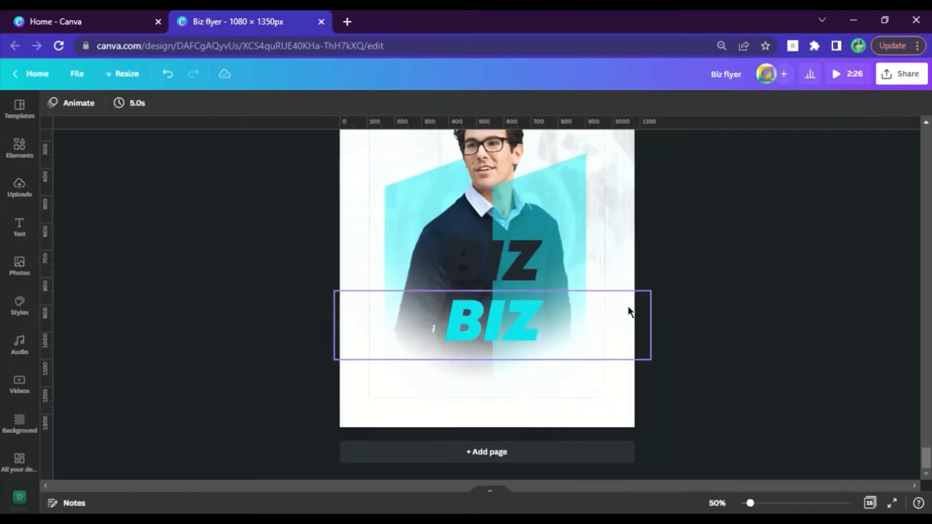
Step: Copy the dark and cyan BIZ texts onto a new blank page 16
{"action": "left_click", "coordinate": [515, 277]}
{"action": "left_click", "coordinate": [518, 342], "text": "shift"}
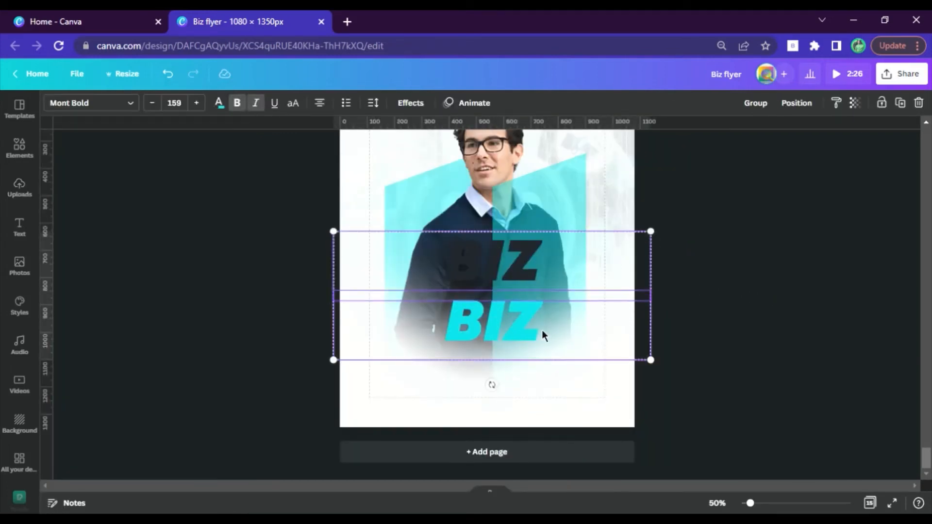
{"action": "left_click", "coordinate": [526, 443]}
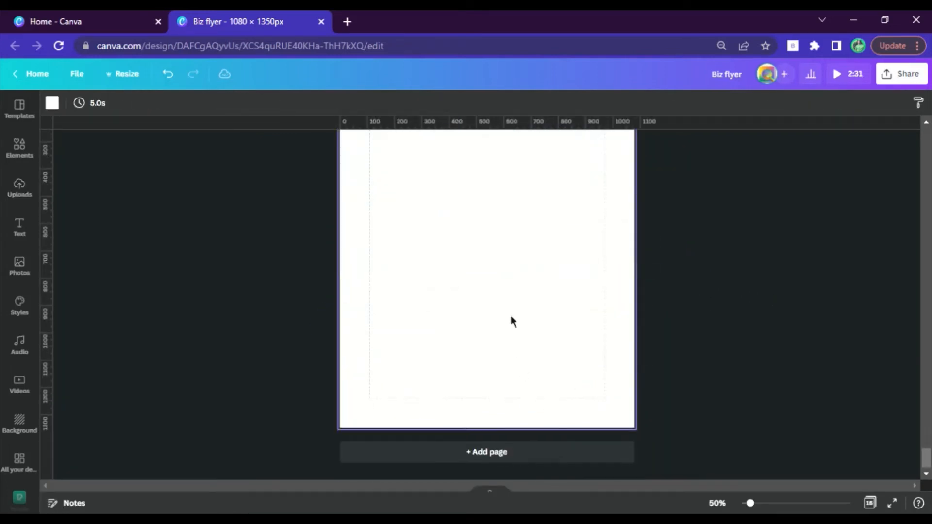
{"action": "key", "text": "ctrl+v"}
{"action": "scroll", "coordinate": [524, 426], "scroll_direction": "up", "scroll_amount": 2}
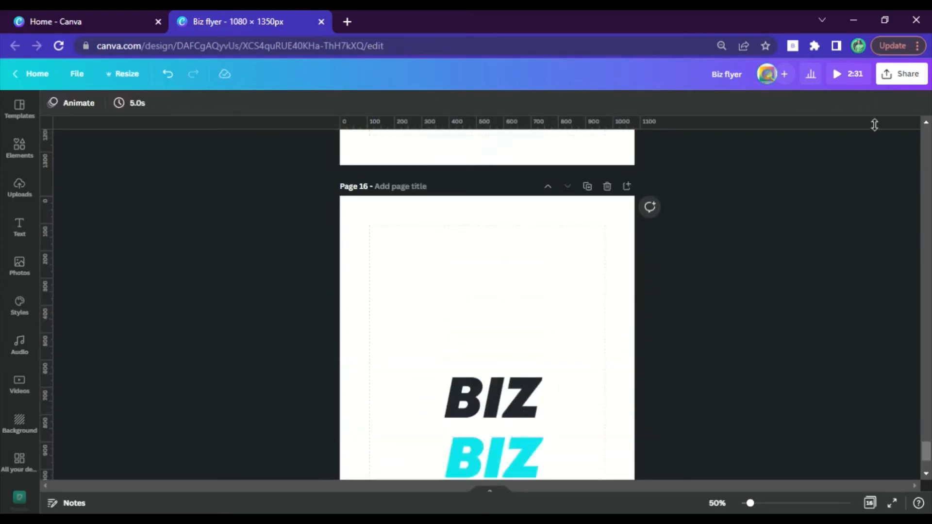
Step: Download only page 16 as a PNG with a transparent background
{"action": "left_click", "coordinate": [913, 83]}
{"action": "left_click", "coordinate": [786, 340]}
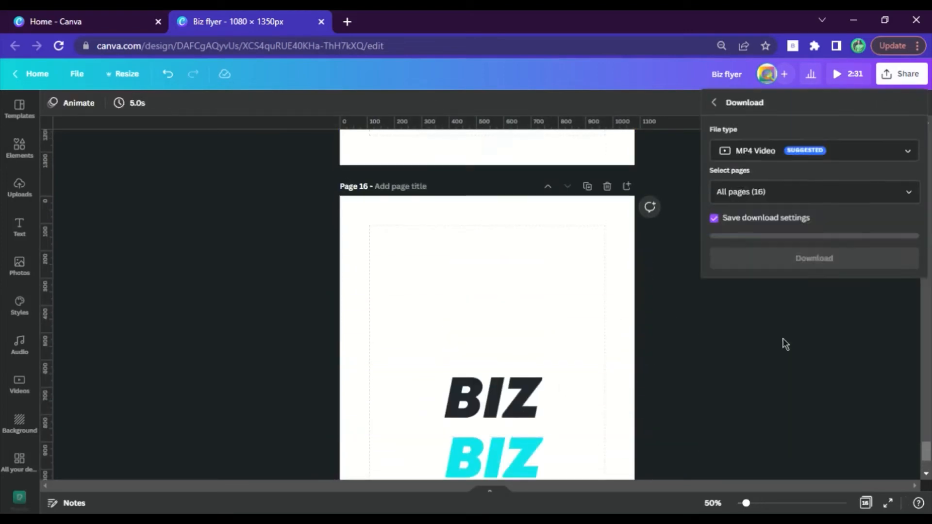
{"action": "left_click", "coordinate": [848, 151]}
{"action": "left_click", "coordinate": [787, 255]}
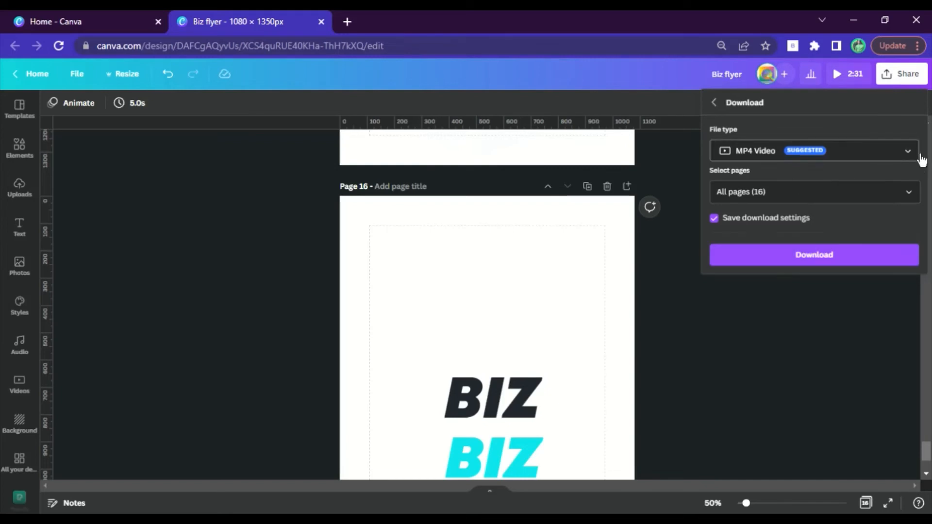
{"action": "left_click", "coordinate": [853, 154]}
{"action": "left_click", "coordinate": [780, 120]}
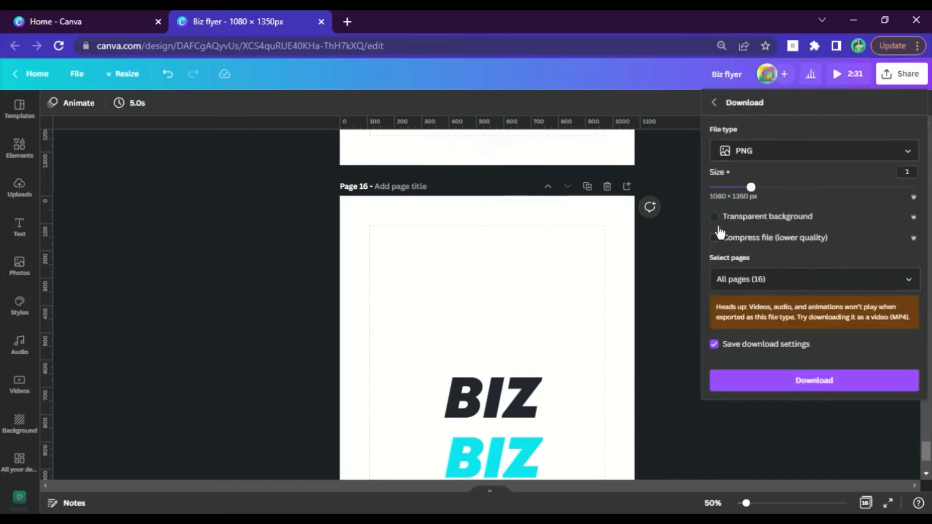
{"action": "left_click", "coordinate": [919, 291]}
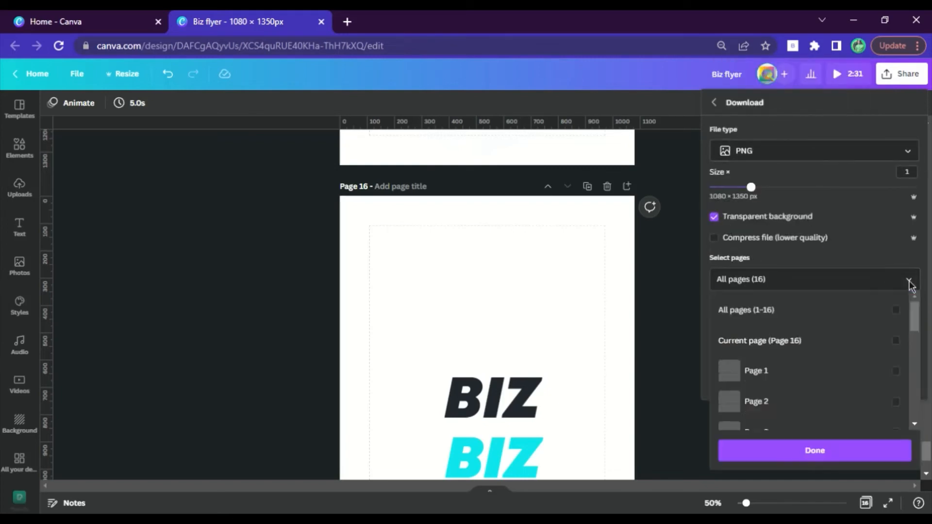
{"action": "scroll", "coordinate": [913, 425], "scroll_direction": "down", "scroll_amount": 10}
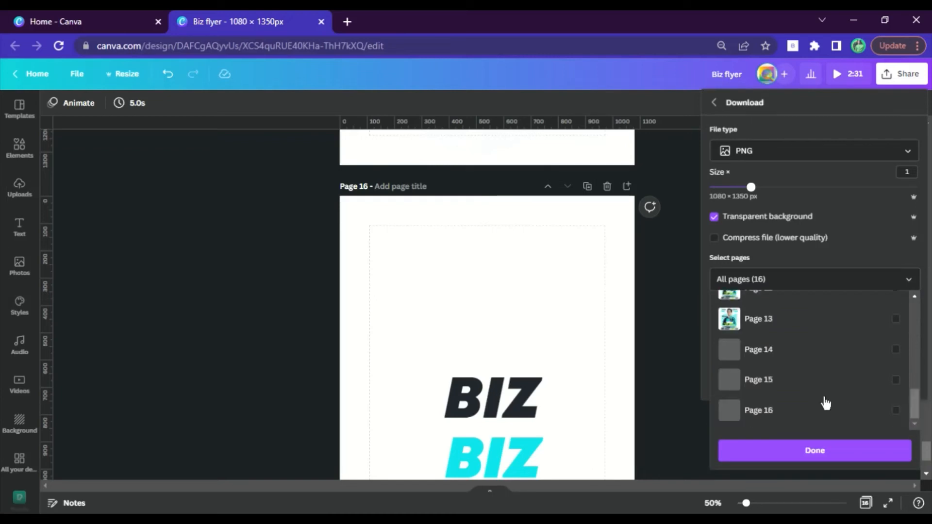
{"action": "left_click", "coordinate": [896, 411]}
{"action": "left_click", "coordinate": [763, 451]}
{"action": "left_click", "coordinate": [857, 381]}
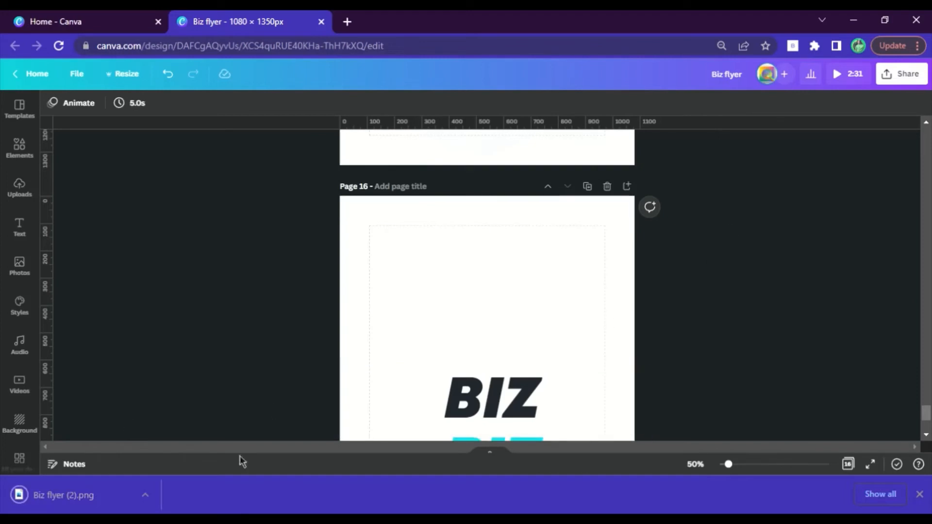
{"action": "left_click", "coordinate": [920, 495]}
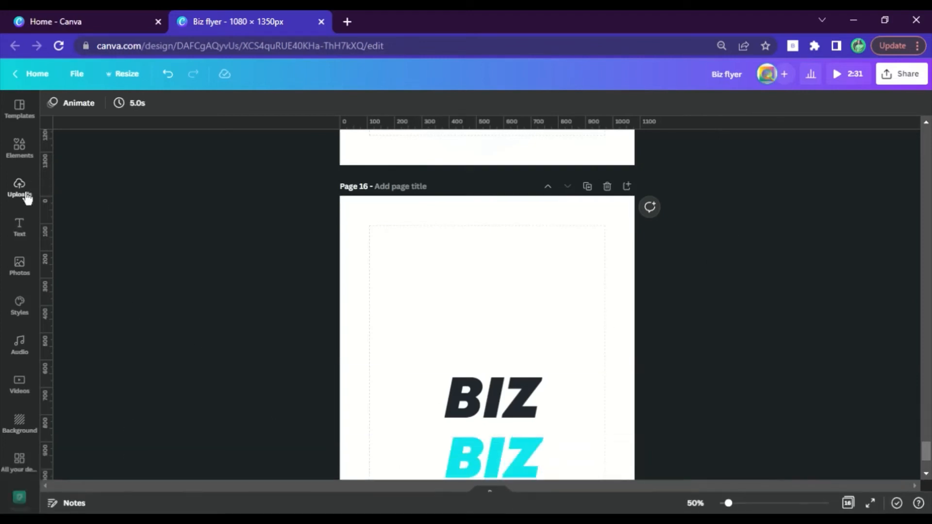
Step: Show the uploaded images and delete both BIZ text objects from page 15
{"action": "left_click", "coordinate": [20, 189]}
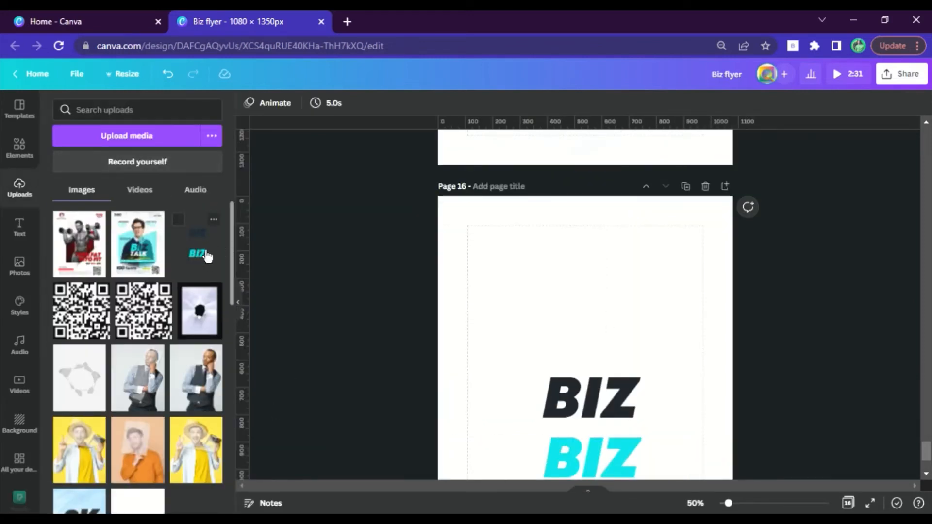
{"action": "scroll", "coordinate": [579, 249], "scroll_direction": "up", "scroll_amount": 5}
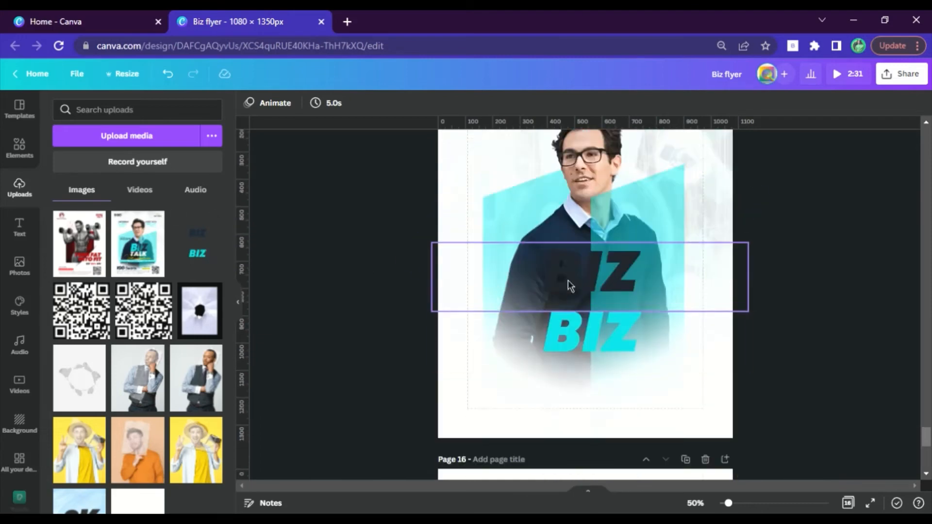
{"action": "left_click", "coordinate": [564, 287]}
{"action": "key", "text": "Delete"}
{"action": "left_click", "coordinate": [553, 329]}
{"action": "key", "text": "Delete"}
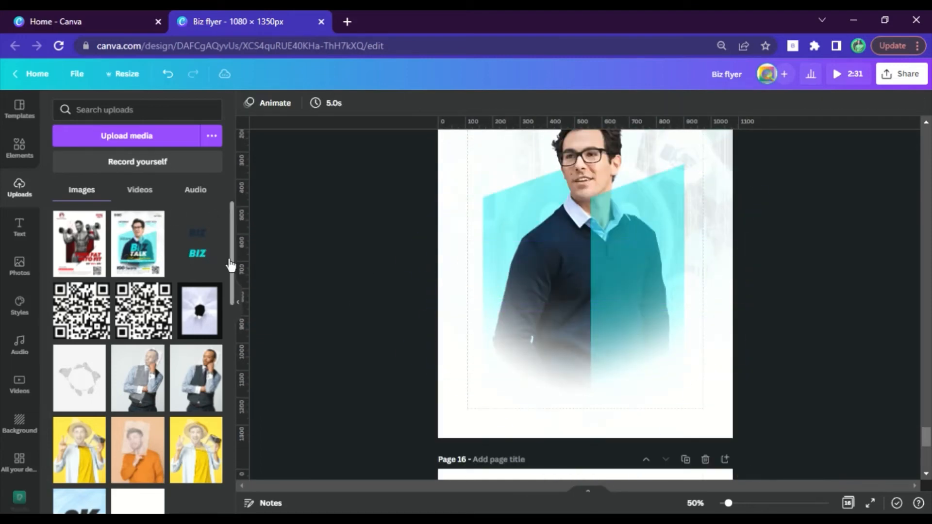
Step: Add the uploaded transparent BIZ image to page 15 and enlarge it to the full page width
{"action": "left_click", "coordinate": [211, 249]}
{"action": "left_click", "coordinate": [330, 243]}
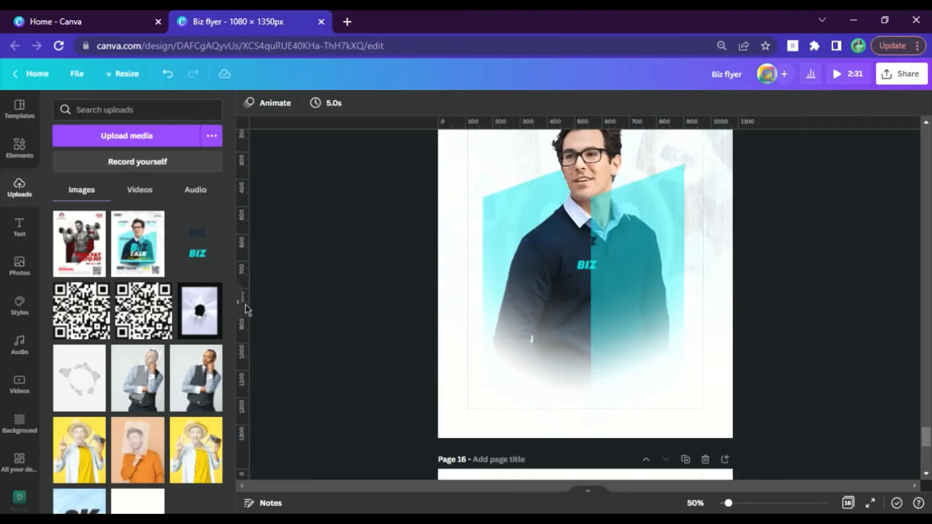
{"action": "left_click", "coordinate": [238, 302]}
{"action": "left_click_drag", "start_coordinate": [513, 271], "coordinate": [389, 414]}
{"action": "left_click_drag", "start_coordinate": [407, 367], "coordinate": [639, 213]}
Step: Crop the BIZ image from above and below so that only the cyan BIZ remains
{"action": "scroll", "coordinate": [591, 218], "scroll_direction": "up", "scroll_amount": 3}
{"action": "left_click_drag", "start_coordinate": [506, 217], "coordinate": [508, 412]}
{"action": "scroll", "coordinate": [562, 360], "scroll_direction": "down", "scroll_amount": 3}
{"action": "scroll", "coordinate": [529, 384], "scroll_direction": "down", "scroll_amount": 2}
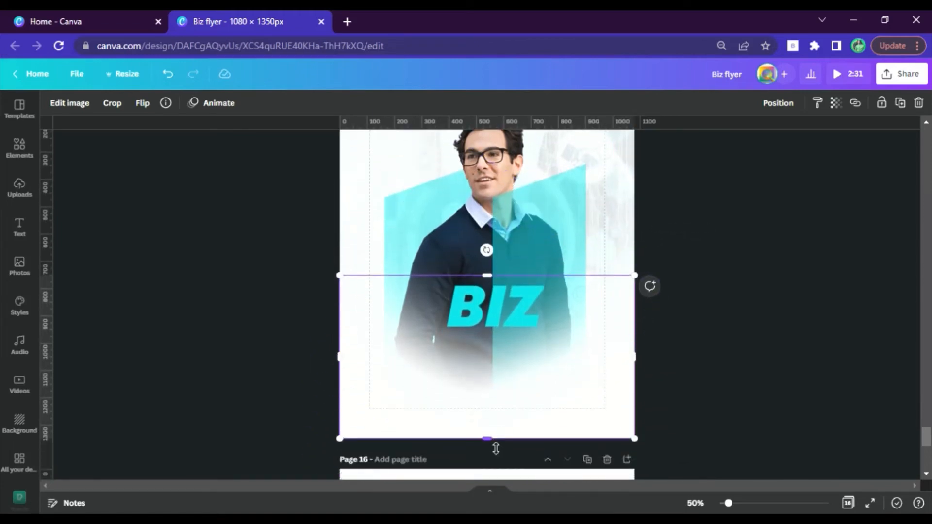
{"action": "left_click_drag", "start_coordinate": [496, 448], "coordinate": [546, 332]}
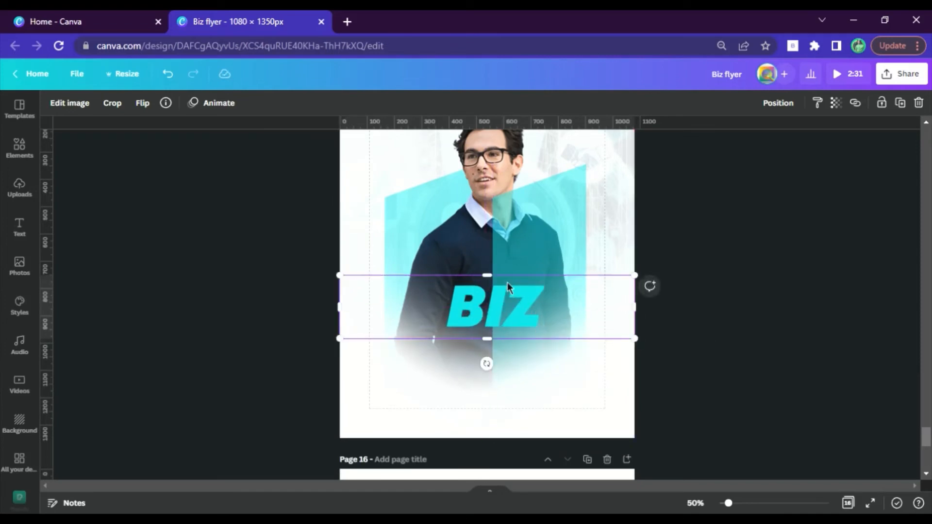
Step: Duplicate the cropped BIZ image in place and shift the copy's crop to frame the dark BIZ exactly over the cyan one
{"action": "double_click", "coordinate": [524, 310]}
{"action": "left_click_drag", "start_coordinate": [550, 389], "coordinate": [551, 414]}
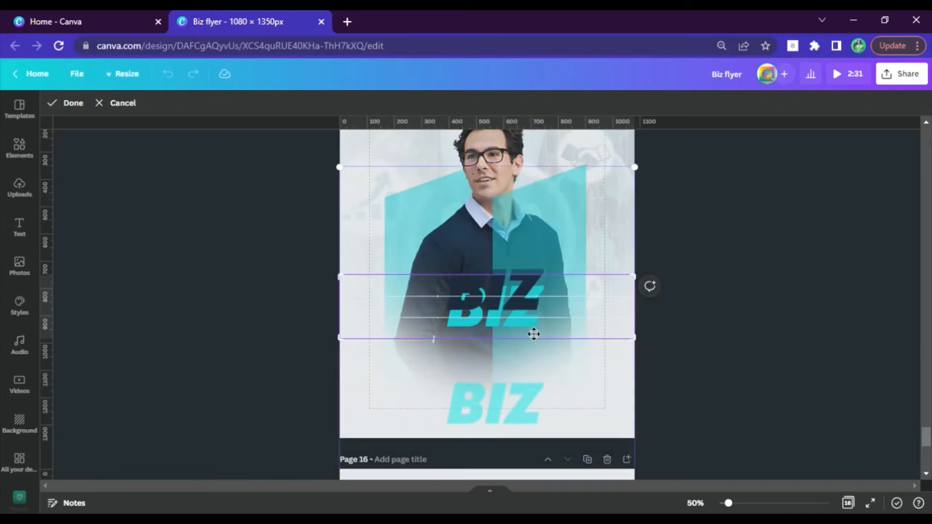
{"action": "left_click_drag", "start_coordinate": [533, 330], "coordinate": [533, 346]}
{"action": "left_click", "coordinate": [496, 311]}
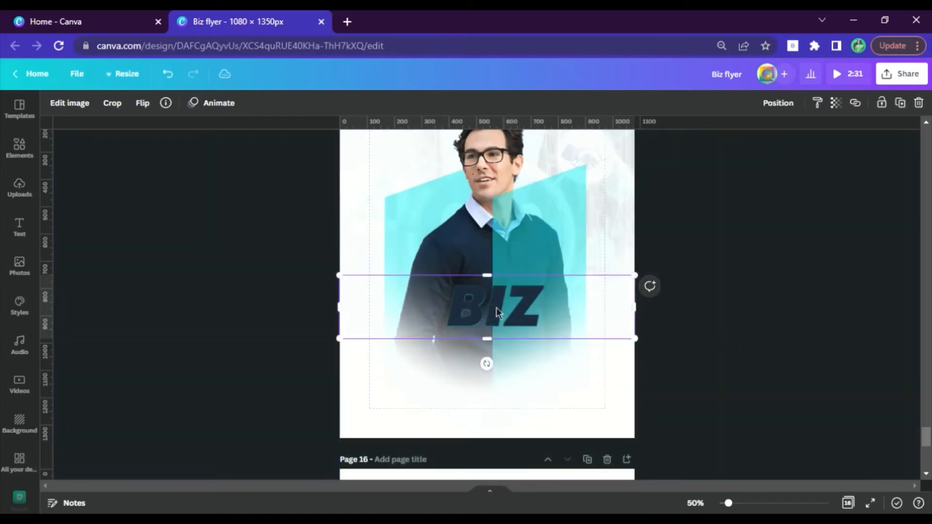
Step: Crop the dark BIZ from its left side to the darker trapezoid's edge to reveal the cyan half, and view the page at 75%
{"action": "left_click_drag", "start_coordinate": [347, 312], "coordinate": [496, 318]}
{"action": "left_click", "coordinate": [708, 351]}
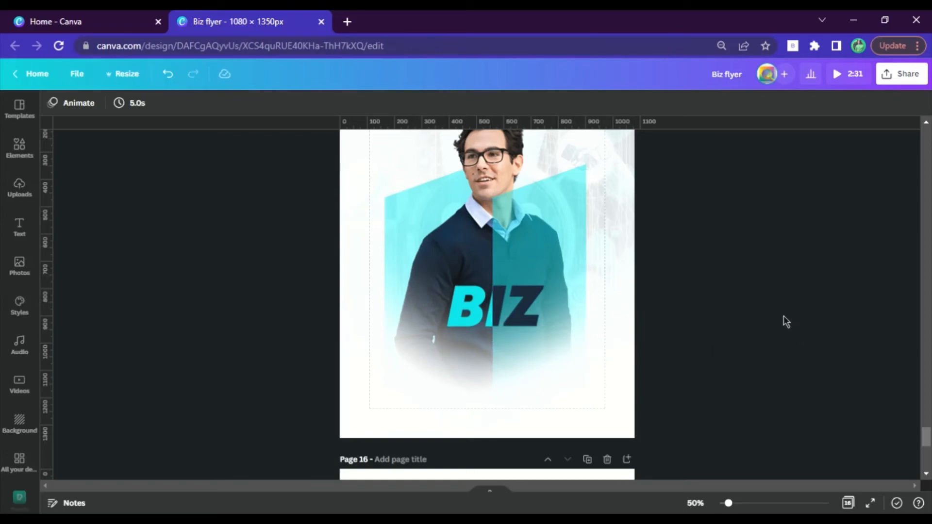
{"action": "left_click", "coordinate": [695, 503]}
{"action": "left_click", "coordinate": [692, 354]}
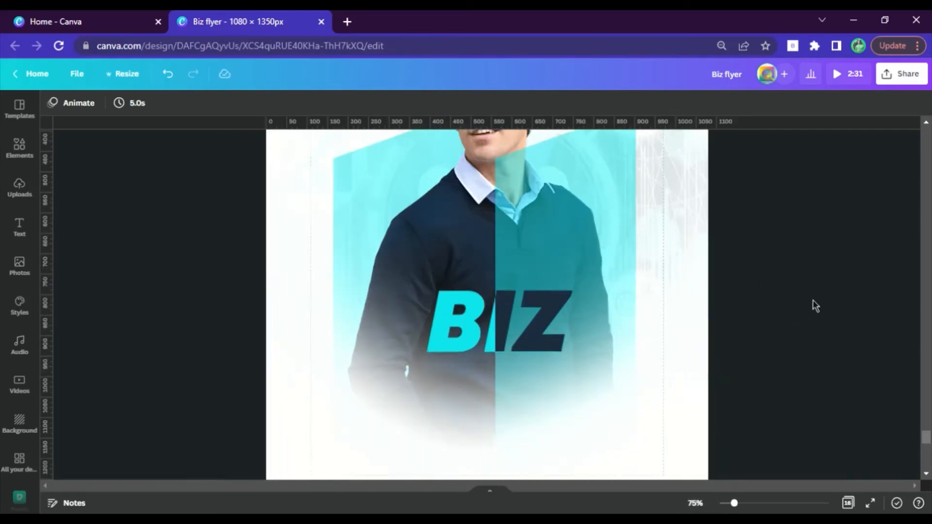
Step: Copy the dark BIZ text from page 16 onto page 15 and place it just above the two-tone BIZ
{"action": "scroll", "coordinate": [639, 239], "scroll_direction": "up", "scroll_amount": 4}
{"action": "scroll", "coordinate": [641, 241], "scroll_direction": "down", "scroll_amount": 5}
{"action": "scroll", "coordinate": [531, 304], "scroll_direction": "up", "scroll_amount": 11}
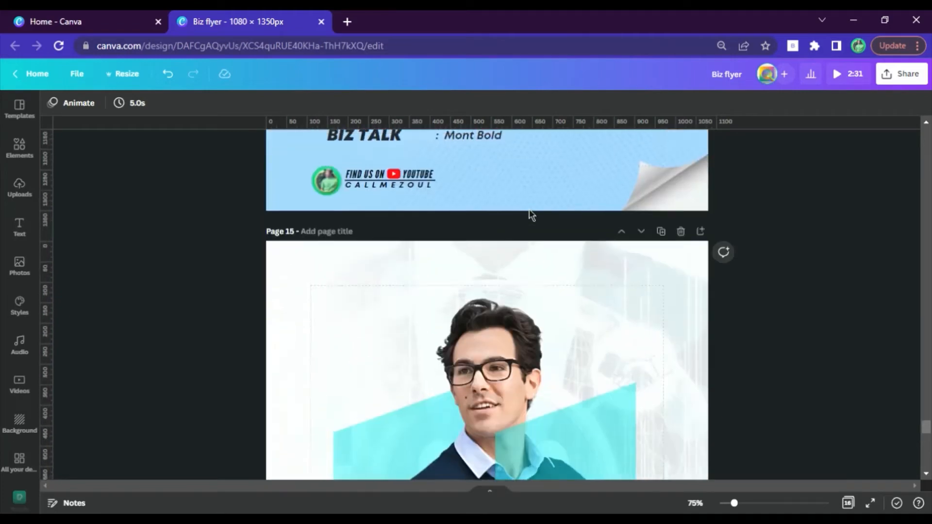
{"action": "left_click", "coordinate": [357, 336]}
{"action": "scroll", "coordinate": [378, 294], "scroll_direction": "down", "scroll_amount": 11}
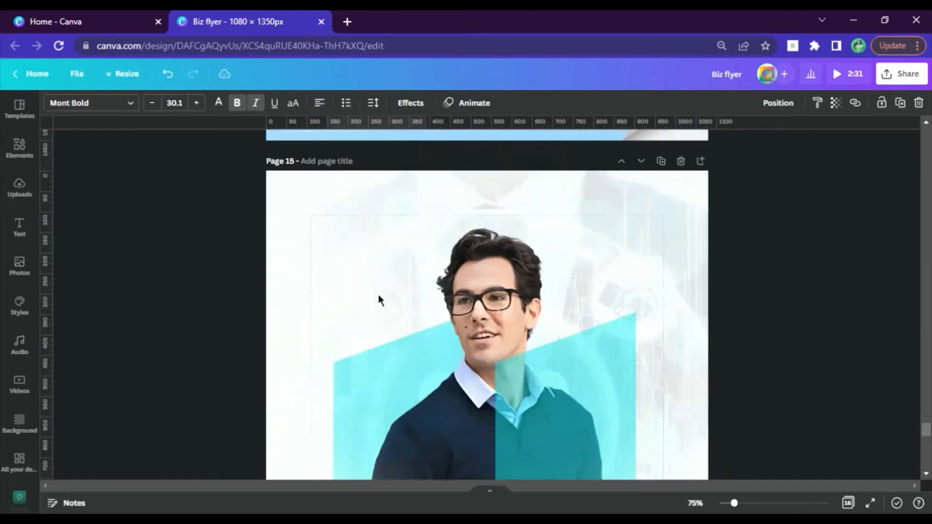
{"action": "scroll", "coordinate": [446, 322], "scroll_direction": "down", "scroll_amount": 10}
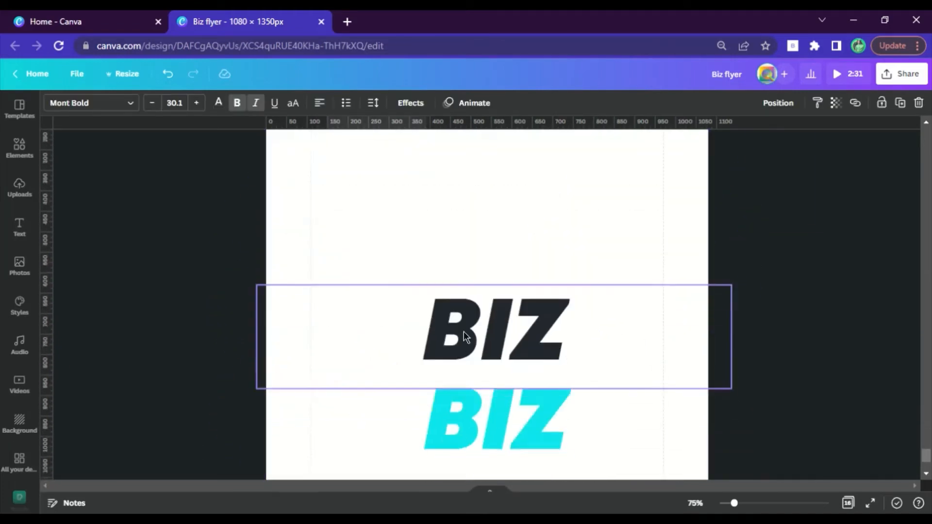
{"action": "left_click", "coordinate": [489, 319]}
{"action": "scroll", "coordinate": [488, 314], "scroll_direction": "down", "scroll_amount": 10}
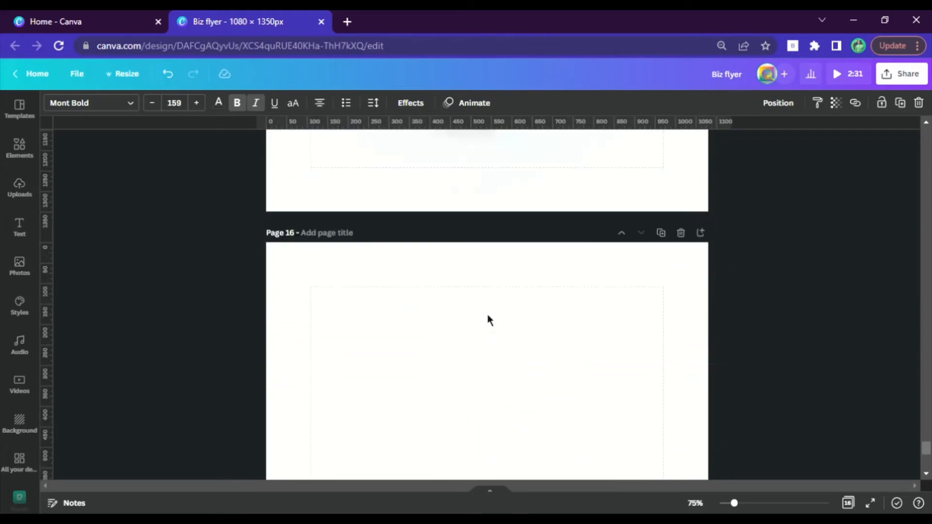
{"action": "left_click", "coordinate": [487, 302]}
{"action": "left_click", "coordinate": [487, 302]}
{"action": "left_click_drag", "start_coordinate": [523, 293], "coordinate": [510, 271]}
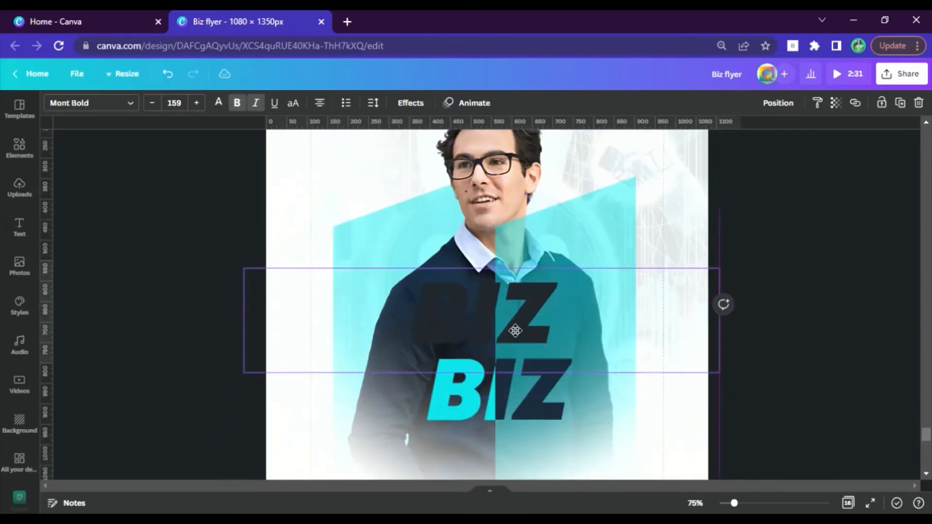
Step: Give the copied BIZ text a Hollow effect with a thin outline and colour it white
{"action": "left_click", "coordinate": [410, 103]}
{"action": "left_click", "coordinate": [94, 264]}
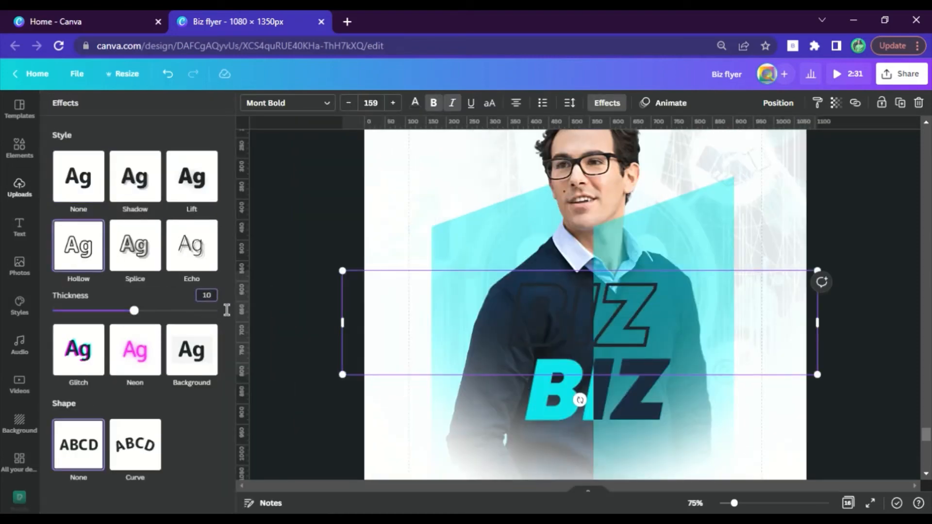
{"action": "left_click_drag", "start_coordinate": [134, 311], "coordinate": [68, 310]}
{"action": "left_click", "coordinate": [415, 102]}
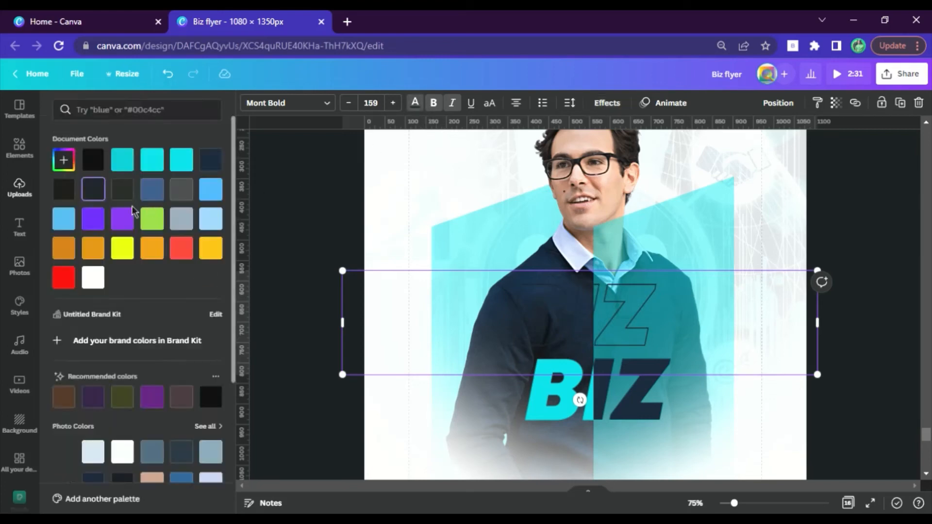
{"action": "left_click", "coordinate": [93, 278]}
{"action": "left_click", "coordinate": [374, 327]}
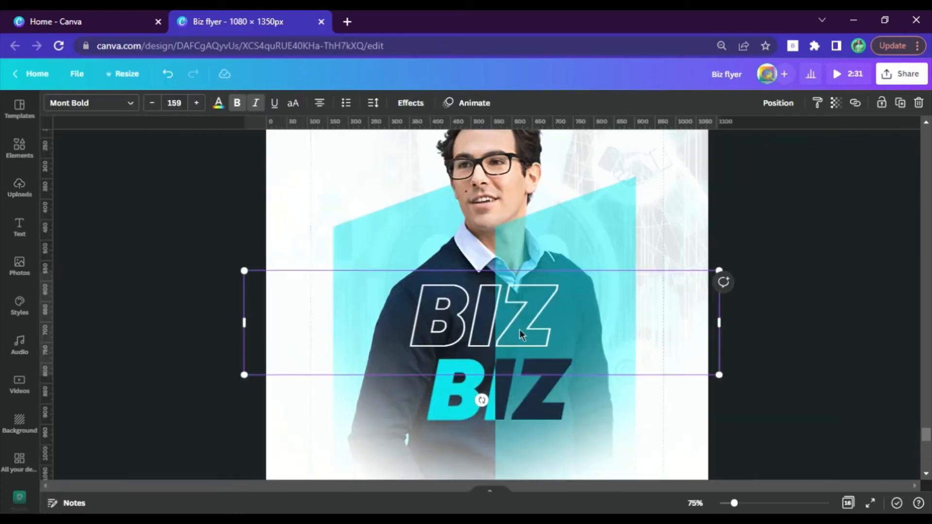
Step: Move the white BIZ outline onto the two-tone BIZ and nudge it until the letter edges line up
{"action": "left_click_drag", "start_coordinate": [519, 329], "coordinate": [547, 407]}
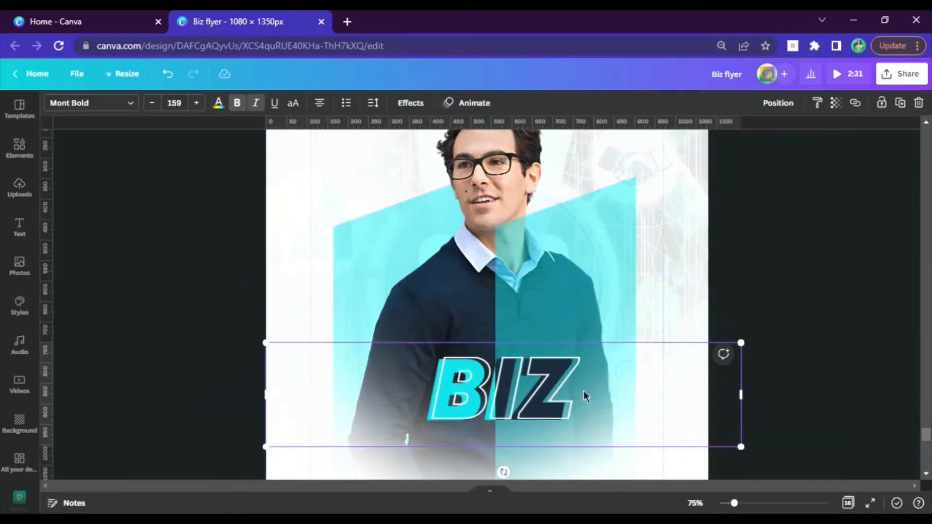
{"action": "key", "text": "Left"}
{"action": "key", "text": "Left"}
{"action": "key", "text": "Left"}
{"action": "key", "text": "Left"}
{"action": "key", "text": "Left"}
{"action": "key", "text": "Left"}
{"action": "key", "text": "Left"}
{"action": "key", "text": "Left"}
{"action": "key", "text": "Left"}
{"action": "key", "text": "Left"}
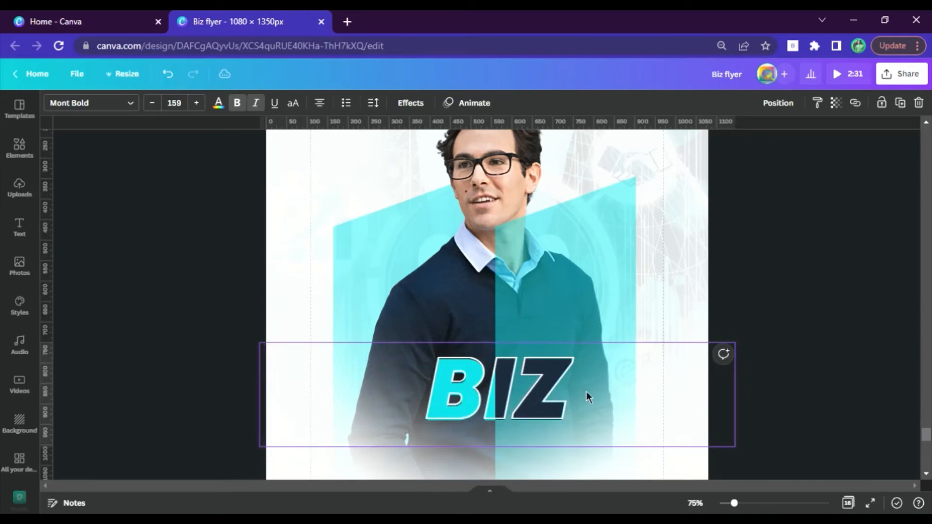
{"action": "key", "text": "Down"}
{"action": "key", "text": "Down"}
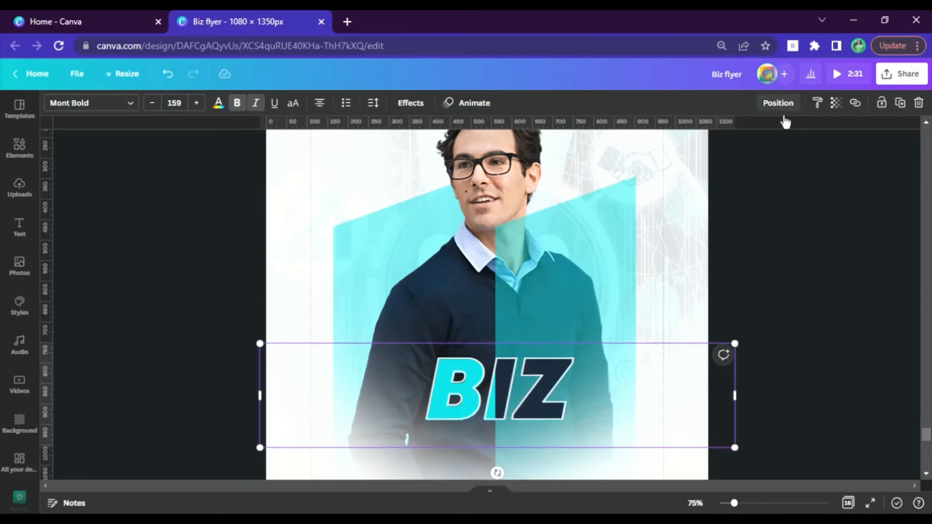
Step: Send the white BIZ outline backward behind the coloured BIZ images
{"action": "left_click", "coordinate": [779, 104]}
{"action": "left_click", "coordinate": [745, 144]}
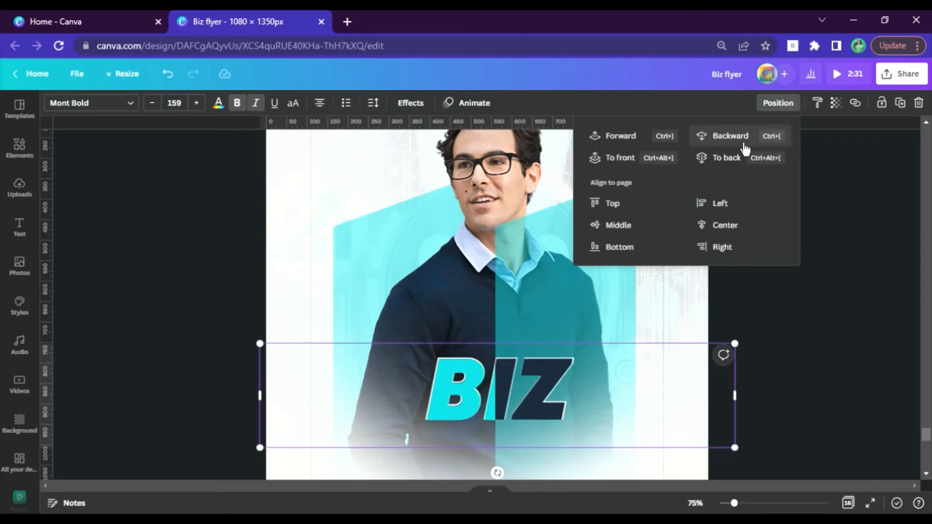
{"action": "key", "text": "Escape"}
{"action": "scroll", "coordinate": [221, 288], "scroll_direction": "down", "scroll_amount": 1}
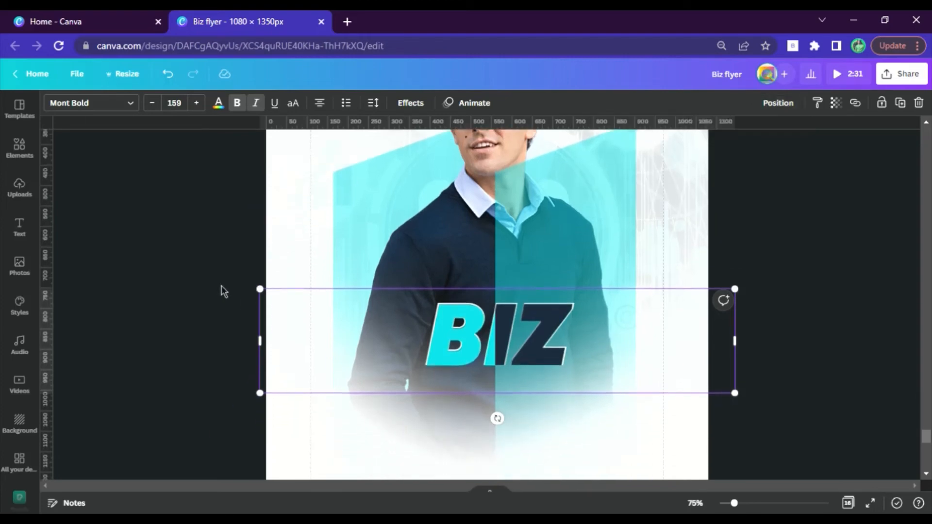
{"action": "left_click", "coordinate": [262, 351]}
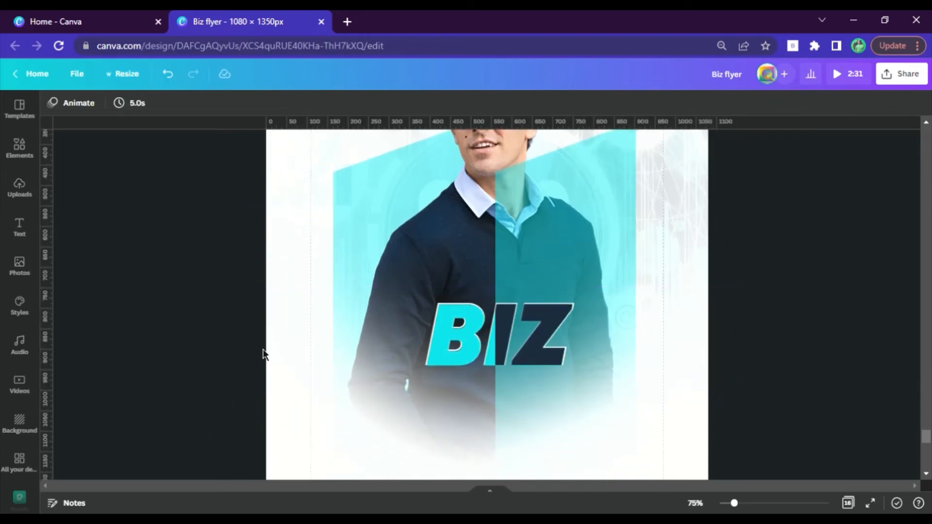
Step: Crop the empty areas on both sides of the full-width BIZ image to roughly the trapezoids' width
{"action": "left_click", "coordinate": [267, 348]}
{"action": "left_click", "coordinate": [834, 350]}
{"action": "left_click", "coordinate": [401, 338]}
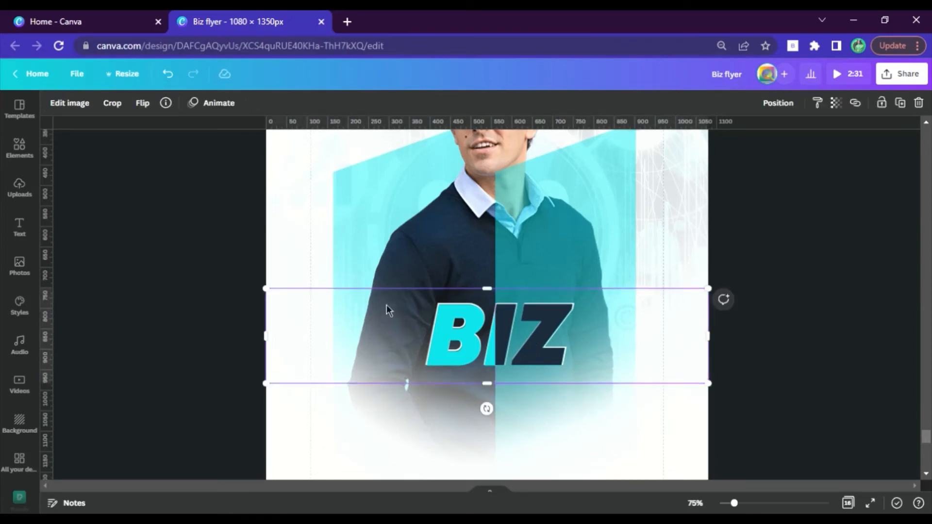
{"action": "left_click_drag", "start_coordinate": [708, 336], "coordinate": [652, 341]}
{"action": "left_click_drag", "start_coordinate": [271, 337], "coordinate": [340, 345]}
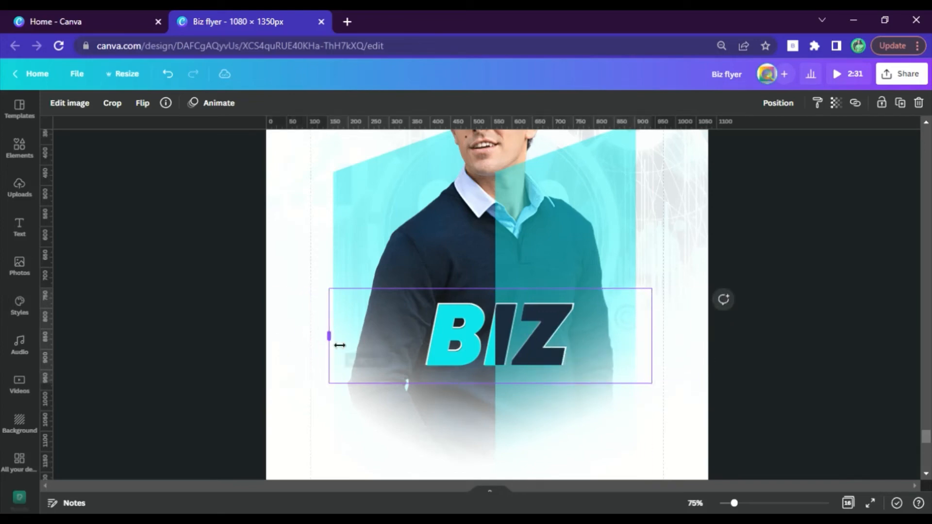
{"action": "left_click", "coordinate": [302, 340]}
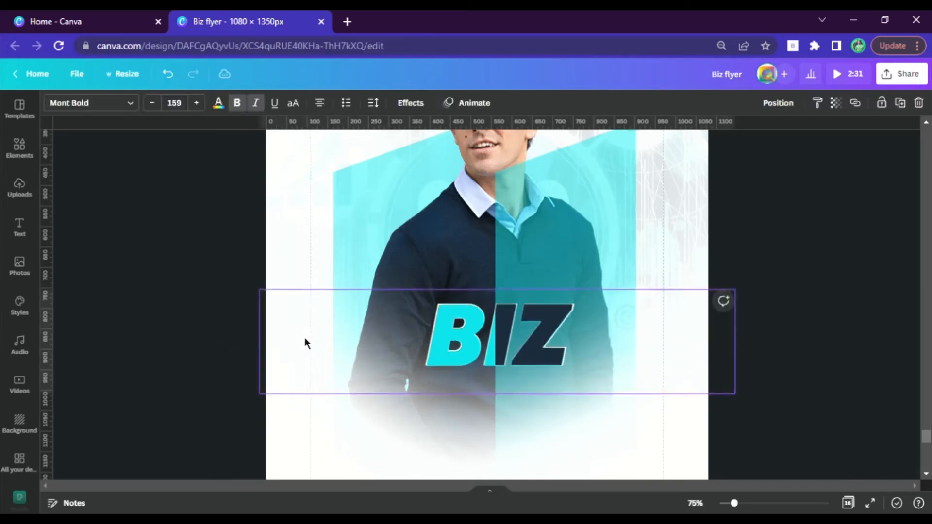
{"action": "left_click", "coordinate": [840, 345]}
Step: Copy the BIZ TALK text from page 14 onto page 15 and shorten it to TALK
{"action": "scroll", "coordinate": [772, 306], "scroll_direction": "up", "scroll_amount": 5}
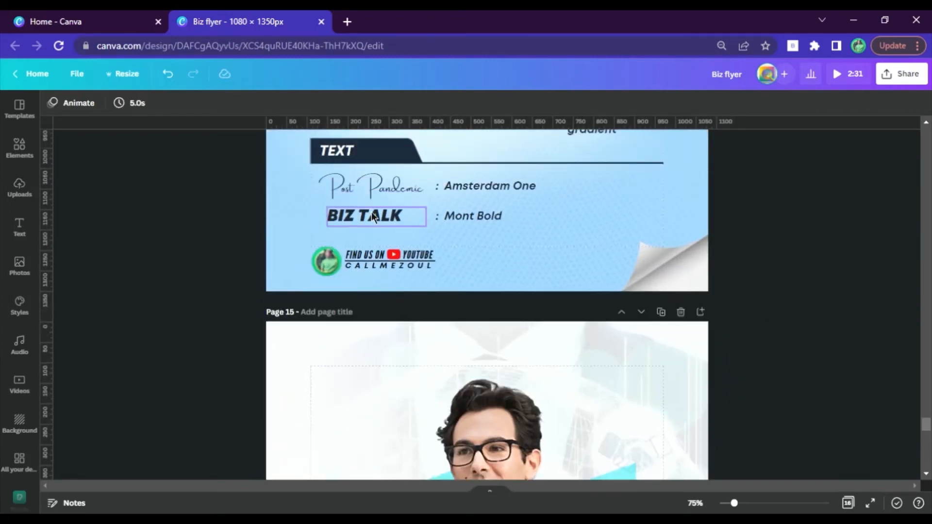
{"action": "left_click", "coordinate": [374, 216]}
{"action": "scroll", "coordinate": [508, 255], "scroll_direction": "down", "scroll_amount": 10}
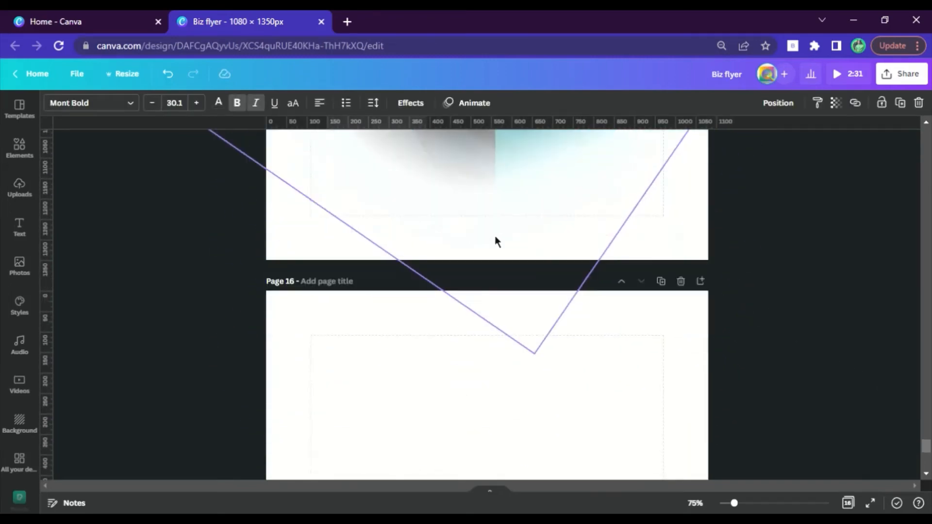
{"action": "scroll", "coordinate": [479, 228], "scroll_direction": "up", "scroll_amount": 1}
{"action": "left_click", "coordinate": [465, 220]}
{"action": "key", "text": "ctrl+v"}
{"action": "scroll", "coordinate": [465, 220], "scroll_direction": "up", "scroll_amount": 2}
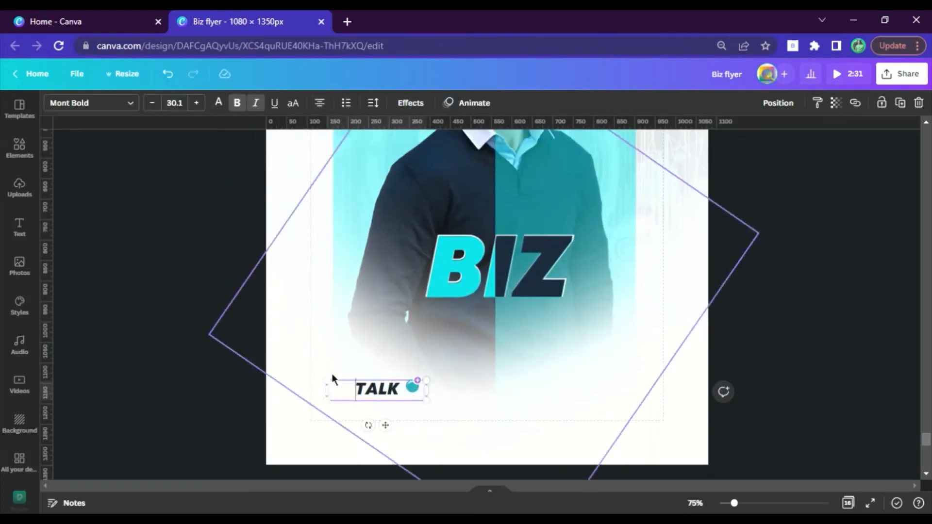
Step: Enlarge the TALK text to about size 83.4 and place it directly below the BIZ title
{"action": "left_click_drag", "start_coordinate": [328, 381], "coordinate": [152, 242]}
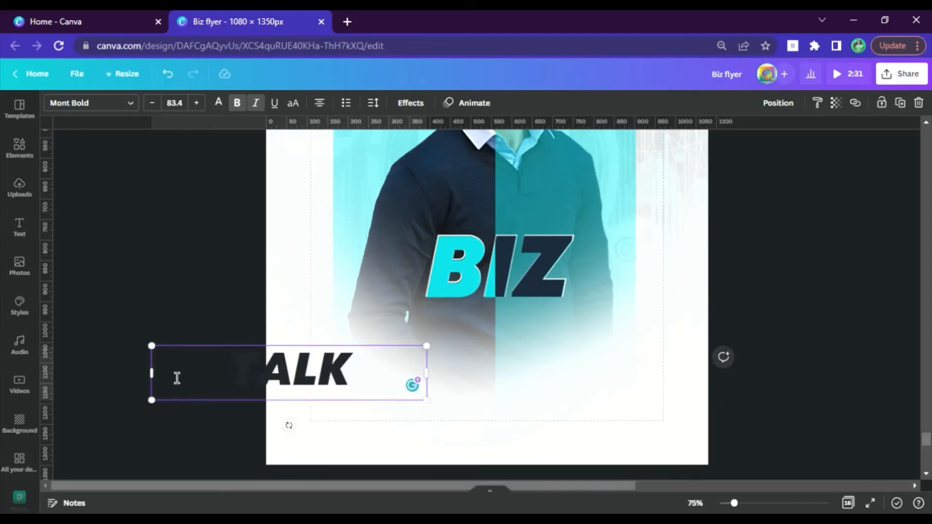
{"action": "left_click_drag", "start_coordinate": [162, 383], "coordinate": [287, 423]}
{"action": "key", "text": "Escape"}
{"action": "left_click_drag", "start_coordinate": [299, 390], "coordinate": [352, 390]}
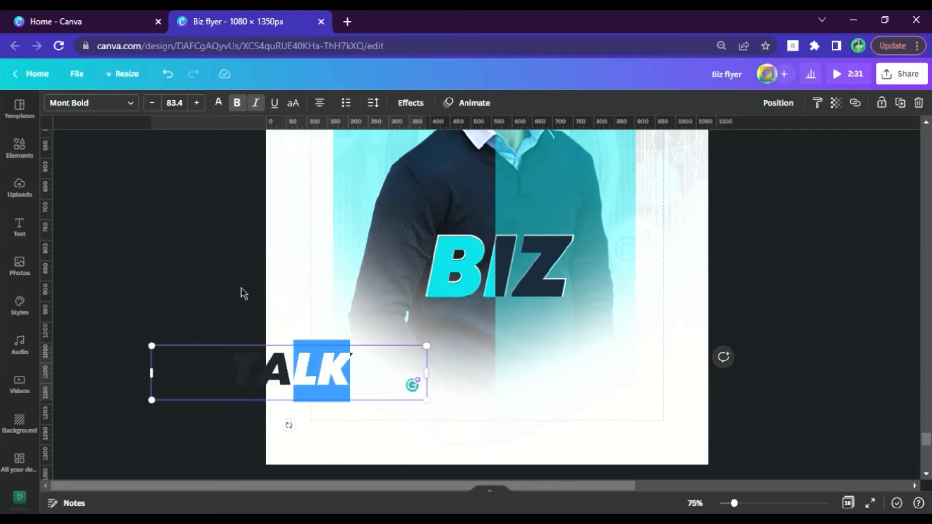
{"action": "left_click", "coordinate": [239, 291]}
{"action": "left_click_drag", "start_coordinate": [281, 385], "coordinate": [479, 346]}
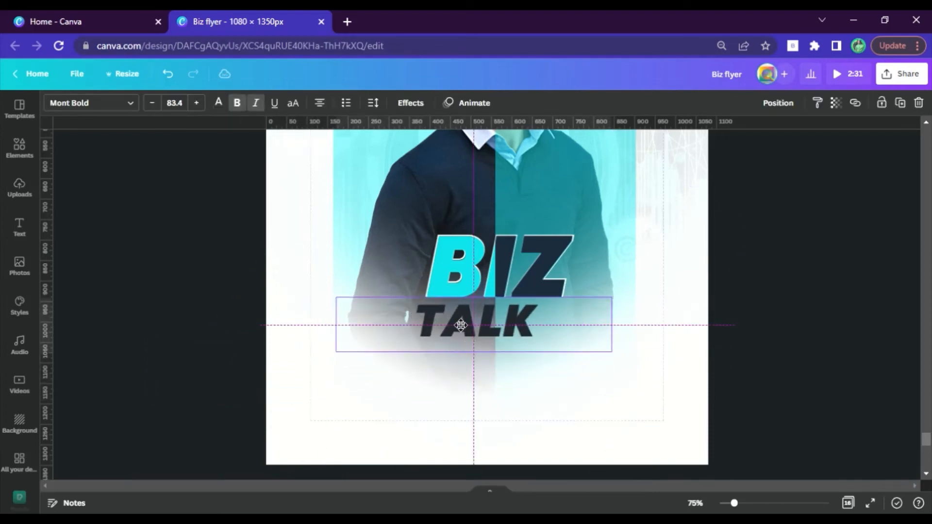
Step: Colour the TALK text white, enlarge it to about size 103 and centre it under BIZ
{"action": "left_click", "coordinate": [219, 102]}
{"action": "left_click", "coordinate": [94, 278]}
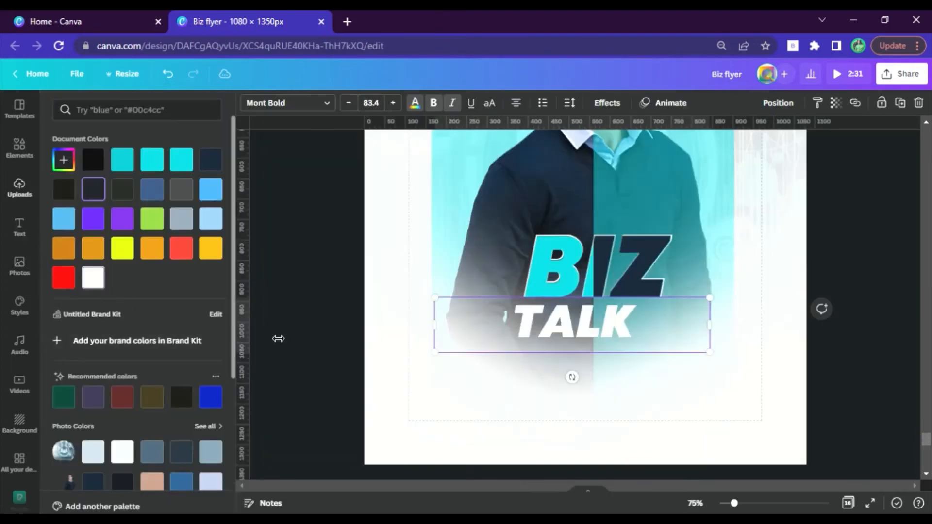
{"action": "left_click_drag", "start_coordinate": [714, 360], "coordinate": [763, 364]}
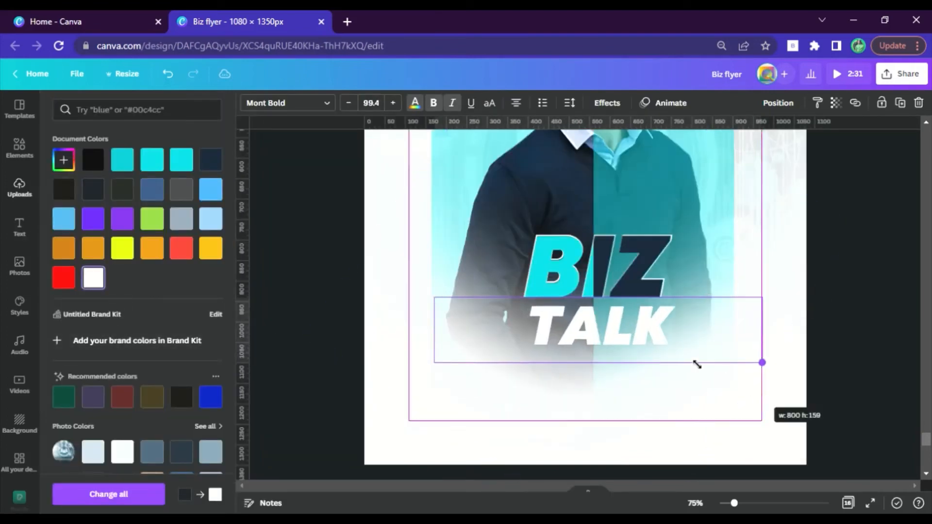
{"action": "left_click_drag", "start_coordinate": [436, 296], "coordinate": [427, 298]}
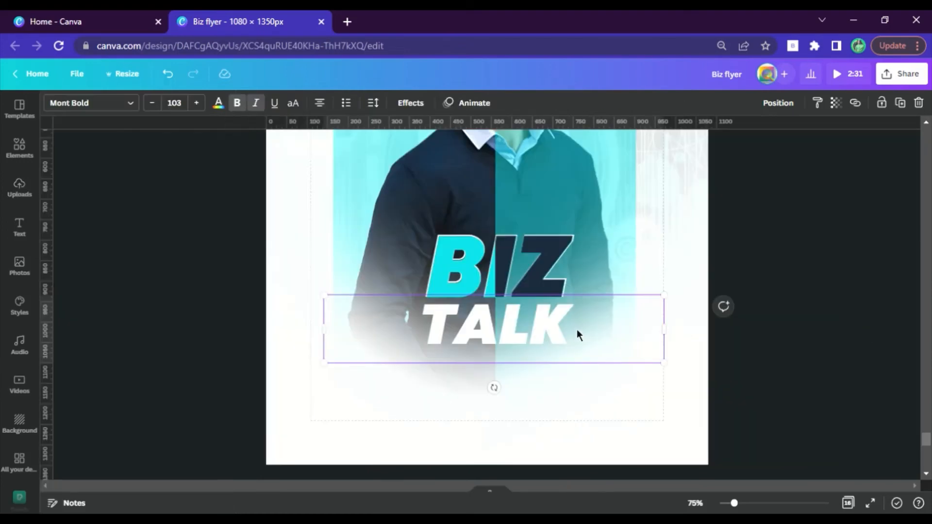
{"action": "left_click_drag", "start_coordinate": [577, 330], "coordinate": [584, 340]}
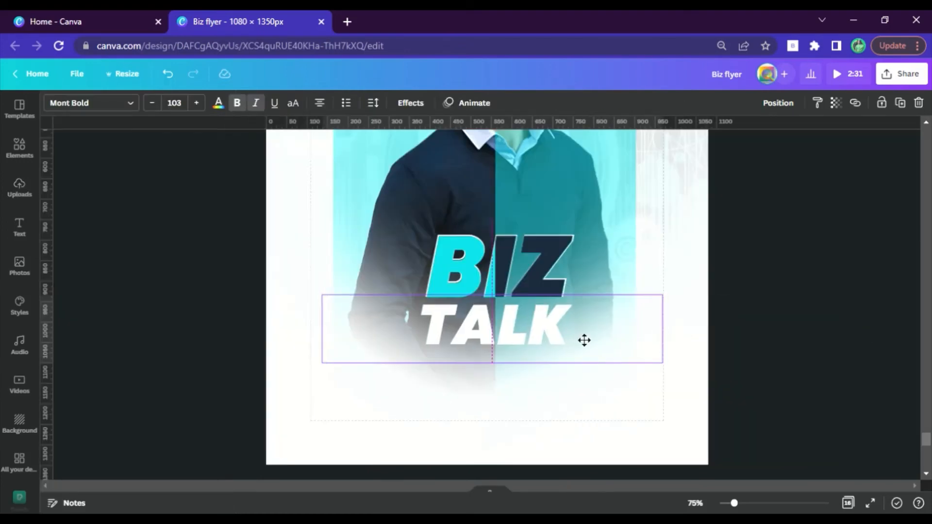
Step: Group the coloured BIZ image with the white BIZ outline
{"action": "left_click", "coordinate": [296, 273]}
{"action": "left_click", "coordinate": [446, 280]}
{"action": "left_click", "coordinate": [298, 280], "text": "shift"}
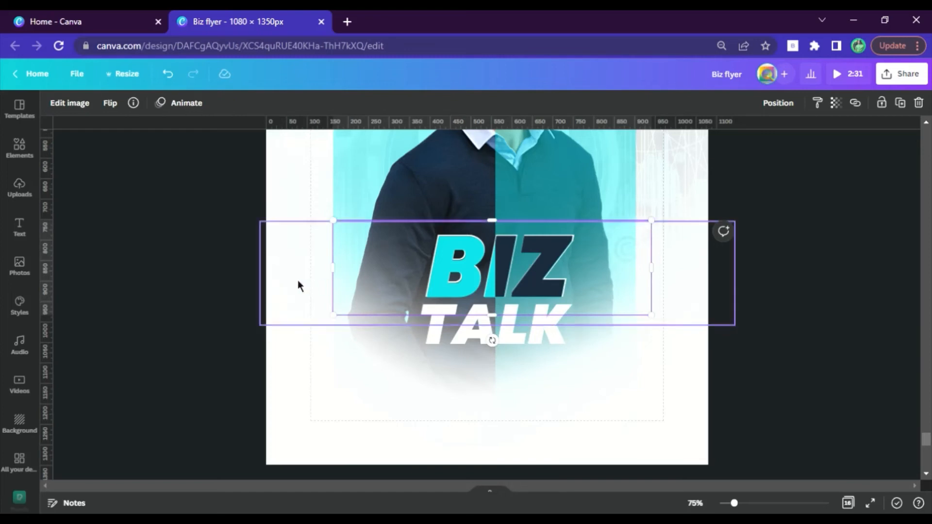
{"action": "left_click", "coordinate": [760, 112]}
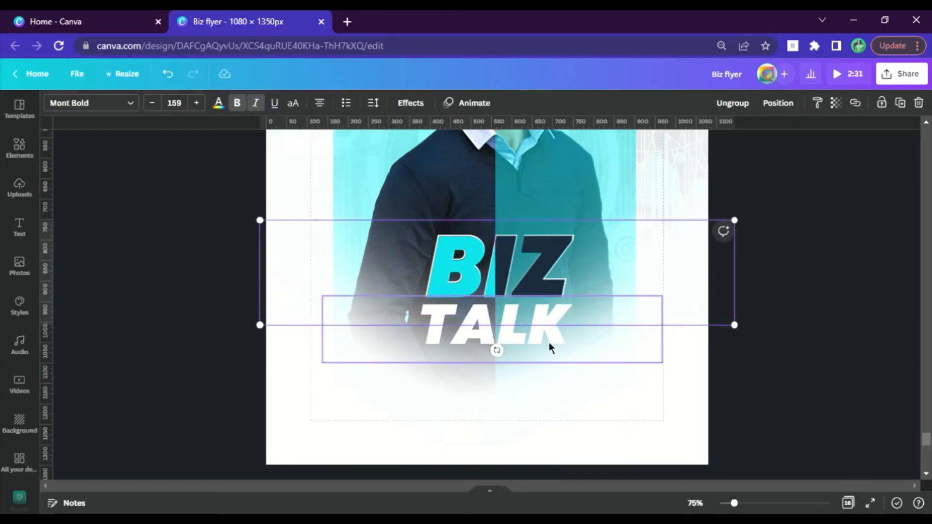
Step: Move the BIZ group and the TALK text up together to the man's chest, keeping their spacing
{"action": "left_click", "coordinate": [551, 346], "text": "shift"}
{"action": "key", "text": "Up"}
{"action": "key", "text": "Up"}
{"action": "key", "text": "Up"}
{"action": "key", "text": "Up"}
{"action": "key", "text": "Up"}
{"action": "key", "text": "Up"}
{"action": "key", "text": "Up"}
{"action": "key", "text": "Up"}
{"action": "key", "text": "Up"}
{"action": "key", "text": "Up"}
{"action": "key", "text": "Up"}
{"action": "key", "text": "Up"}
{"action": "key", "text": "Up"}
{"action": "key", "text": "Up"}
{"action": "key", "text": "Up"}
{"action": "key", "text": "Up"}
{"action": "key", "text": "Up"}
{"action": "key", "text": "Up"}
{"action": "key", "text": "Up"}
{"action": "key", "text": "Up"}
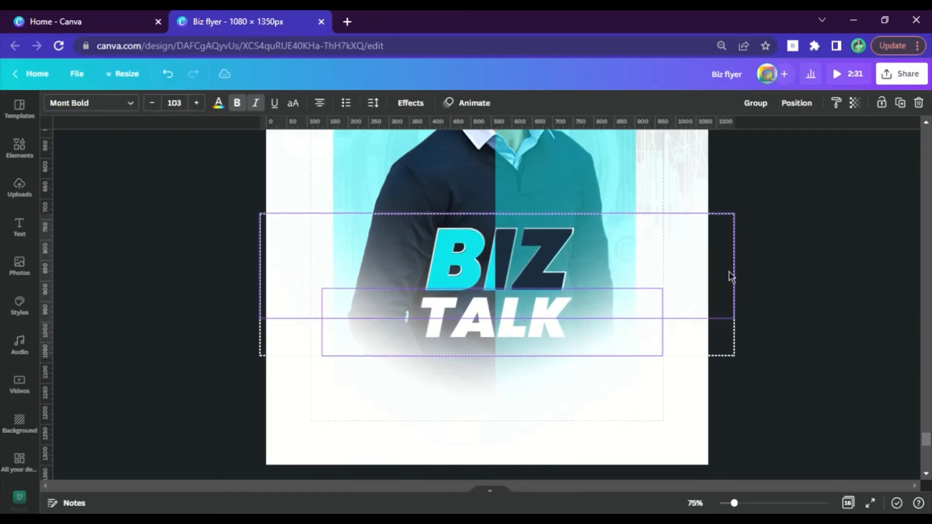
{"action": "key", "text": "Up"}
{"action": "key", "text": "Up"}
{"action": "key", "text": "Up"}
{"action": "key", "text": "Up"}
{"action": "key", "text": "Up"}
{"action": "key", "text": "Up"}
{"action": "key", "text": "Up"}
{"action": "key", "text": "Up"}
{"action": "key", "text": "Up"}
{"action": "key", "text": "Up"}
{"action": "key", "text": "Up"}
{"action": "key", "text": "Up"}
{"action": "key", "text": "Up"}
{"action": "key", "text": "Up"}
{"action": "key", "text": "Up"}
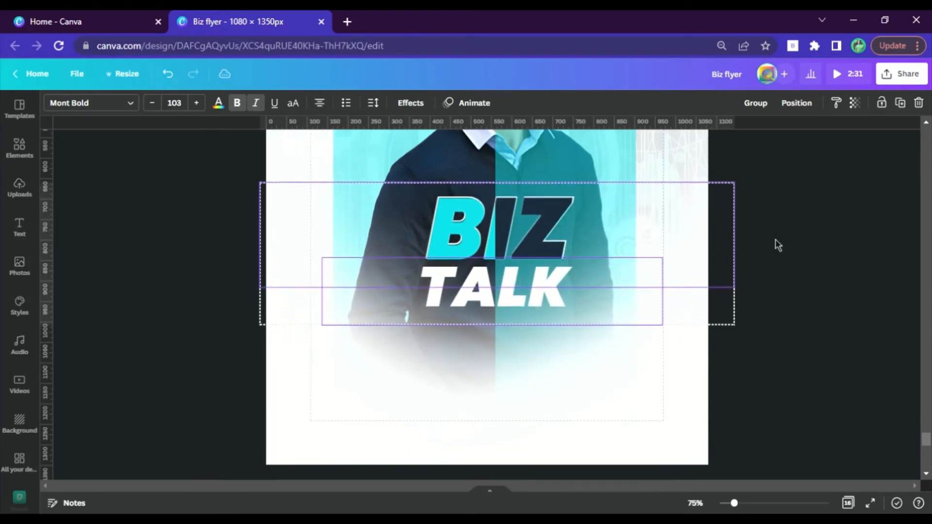
{"action": "left_click", "coordinate": [777, 240]}
Step: Copy the yellow Post Pandemic script text from the finished reference flyer and paste it over the TALK text on page 15
{"action": "scroll", "coordinate": [777, 239], "scroll_direction": "up", "scroll_amount": 7}
{"action": "scroll", "coordinate": [779, 270], "scroll_direction": "up", "scroll_amount": 4}
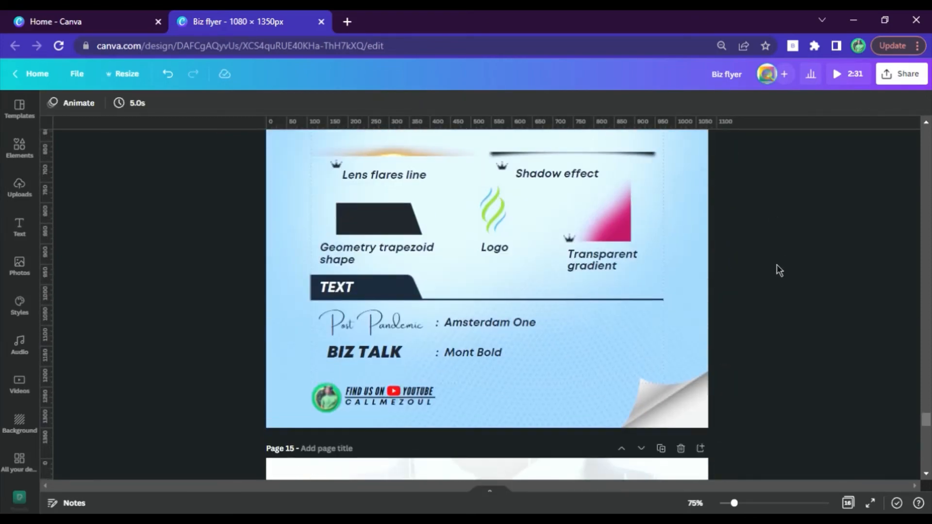
{"action": "scroll", "coordinate": [780, 271], "scroll_direction": "up", "scroll_amount": 15}
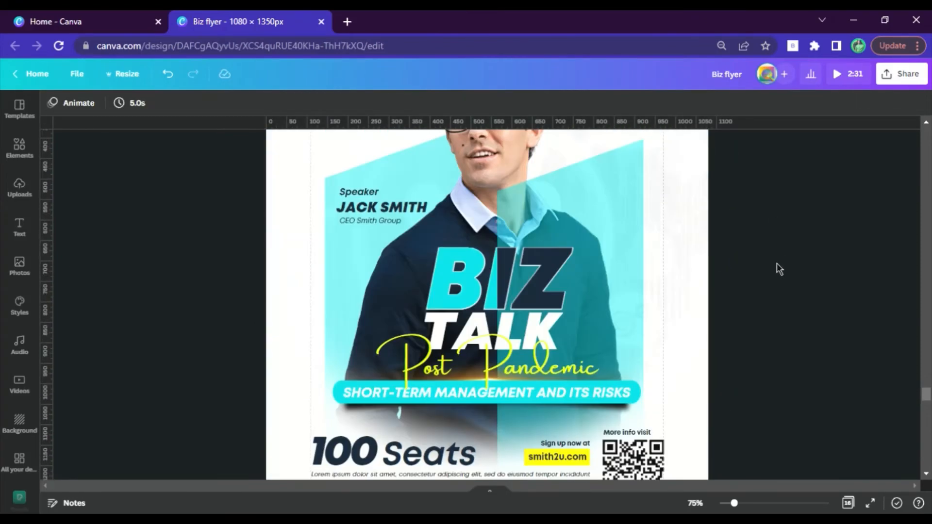
{"action": "scroll", "coordinate": [777, 256], "scroll_direction": "down", "scroll_amount": 3}
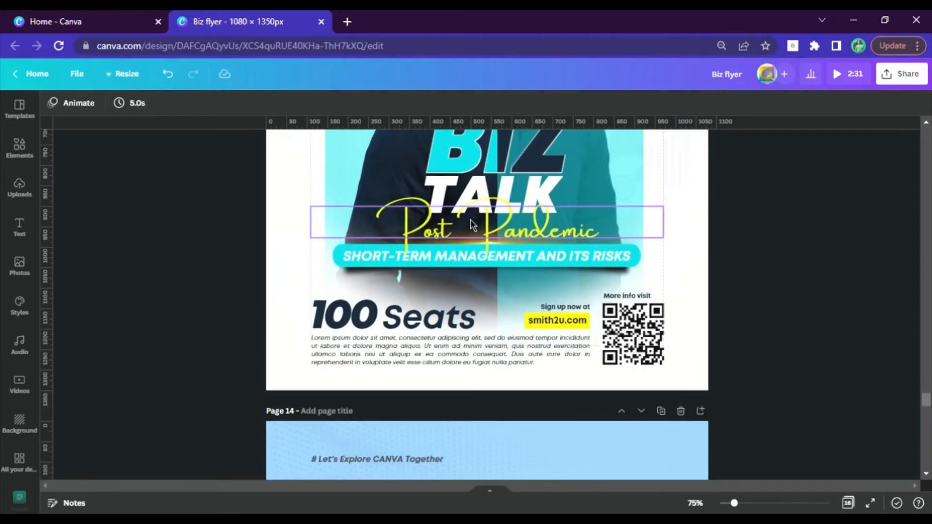
{"action": "left_click", "coordinate": [573, 234]}
{"action": "scroll", "coordinate": [574, 234], "scroll_direction": "down", "scroll_amount": 8}
{"action": "scroll", "coordinate": [574, 235], "scroll_direction": "up", "scroll_amount": 5}
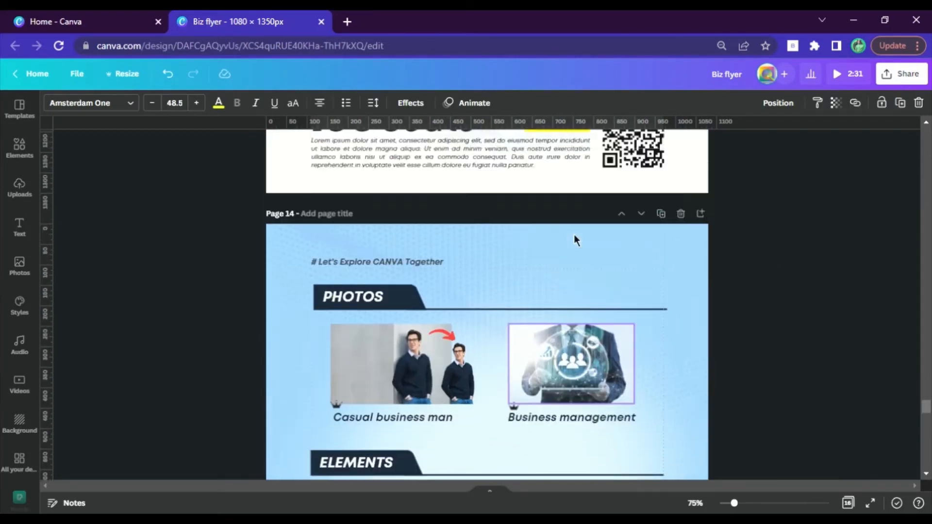
{"action": "scroll", "coordinate": [573, 235], "scroll_direction": "down", "scroll_amount": 18}
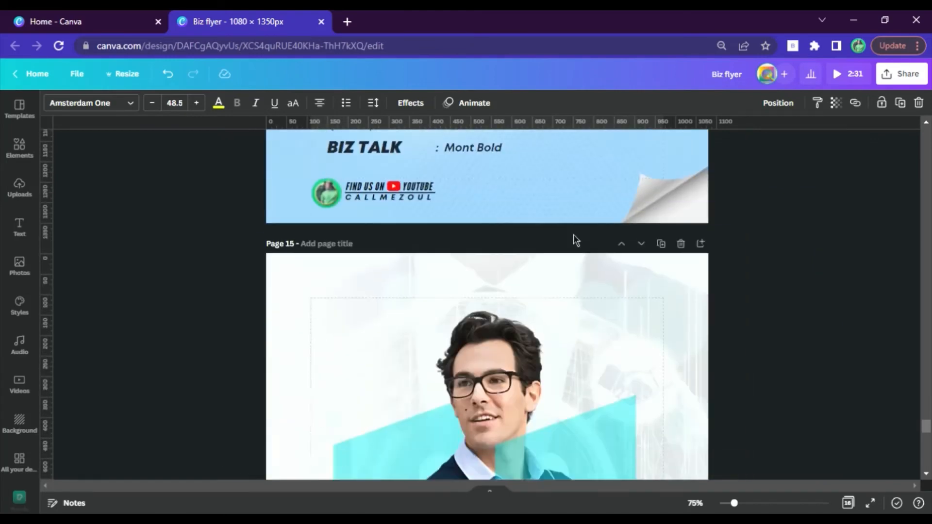
{"action": "left_click", "coordinate": [513, 383]}
{"action": "type", "text": "Post Pandemic"}
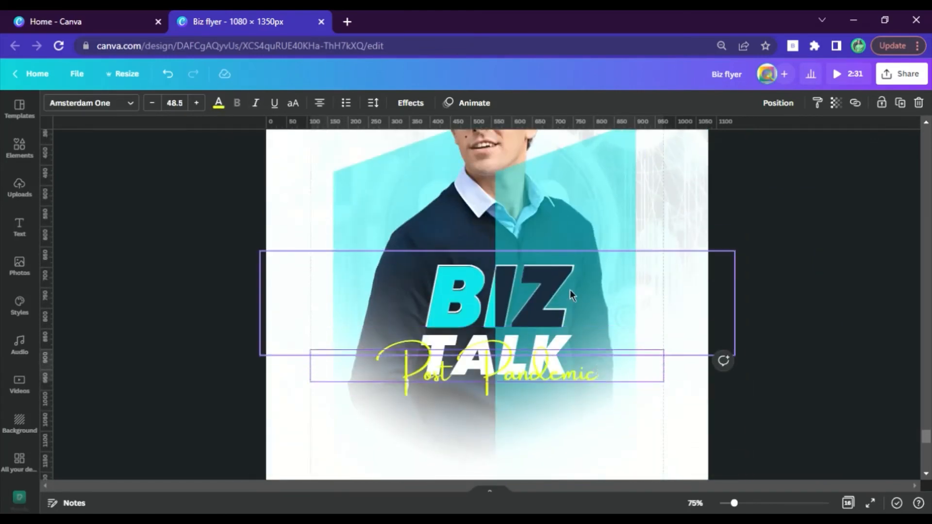
Step: Move the BIZ group and the TALK text up together so the Post Pandemic script overlaps only the lower part of TALK
{"action": "left_click", "coordinate": [570, 290]}
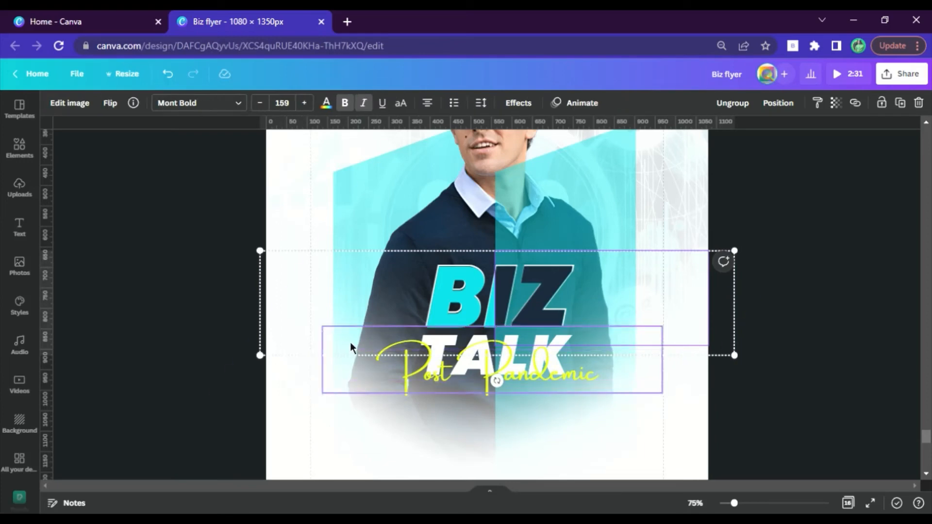
{"action": "left_click", "coordinate": [350, 346], "text": "shift"}
{"action": "key", "text": "shift+Up"}
{"action": "key", "text": "shift+Up"}
{"action": "key", "text": "shift+Up"}
{"action": "key", "text": "shift+Up"}
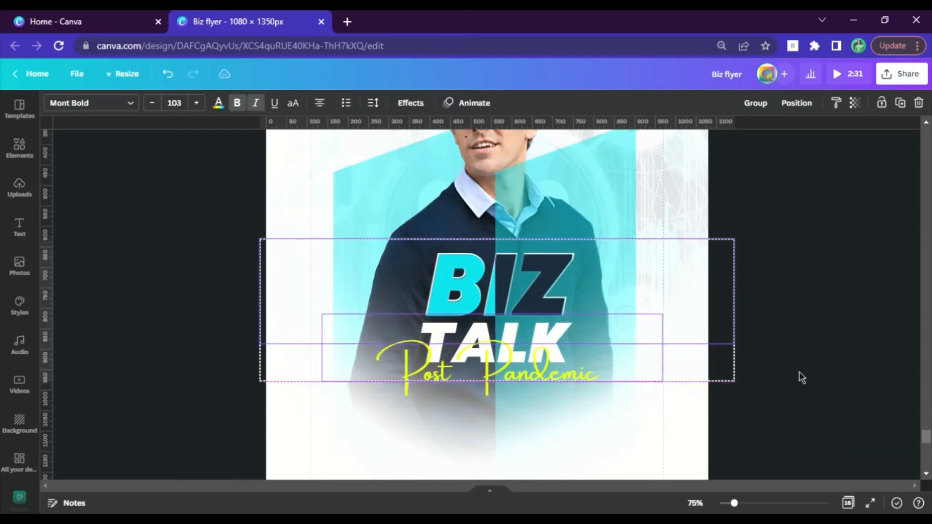
{"action": "key", "text": "shift+Up"}
{"action": "key", "text": "shift+Up"}
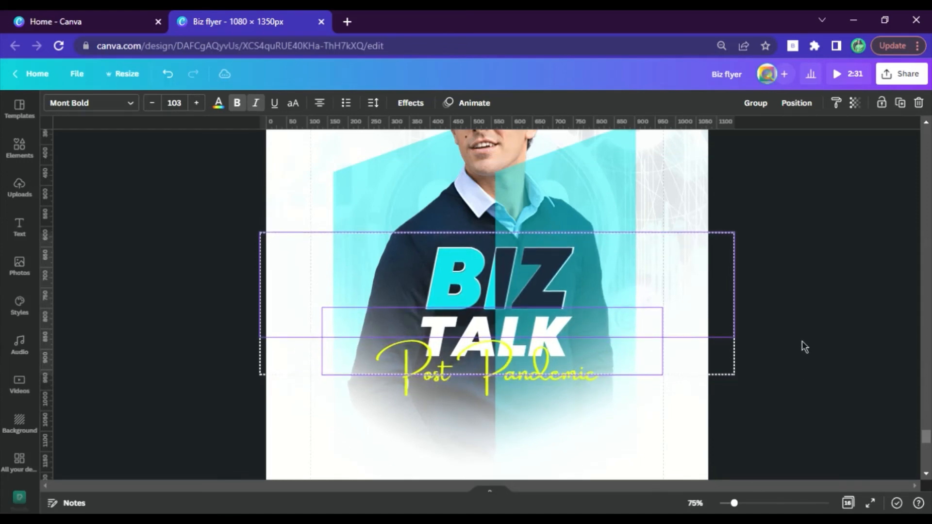
{"action": "left_click", "coordinate": [802, 341]}
Step: Duplicate the TALK text below Post Pandemic, reword the copy as FORUM TITLE and shrink it to size 54.2 on one line
{"action": "scroll", "coordinate": [672, 351], "scroll_direction": "up", "scroll_amount": 5}
{"action": "scroll", "coordinate": [523, 292], "scroll_direction": "up", "scroll_amount": 15}
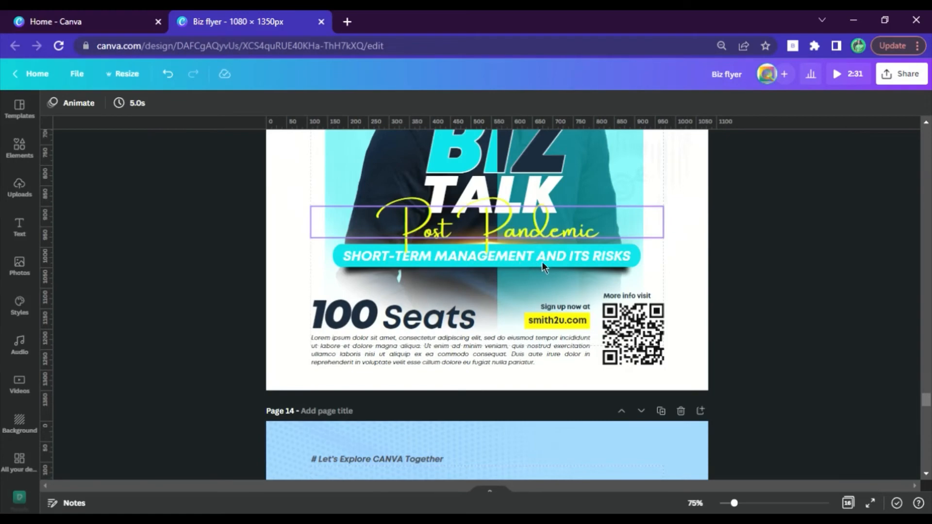
{"action": "scroll", "coordinate": [568, 261], "scroll_direction": "down", "scroll_amount": 20}
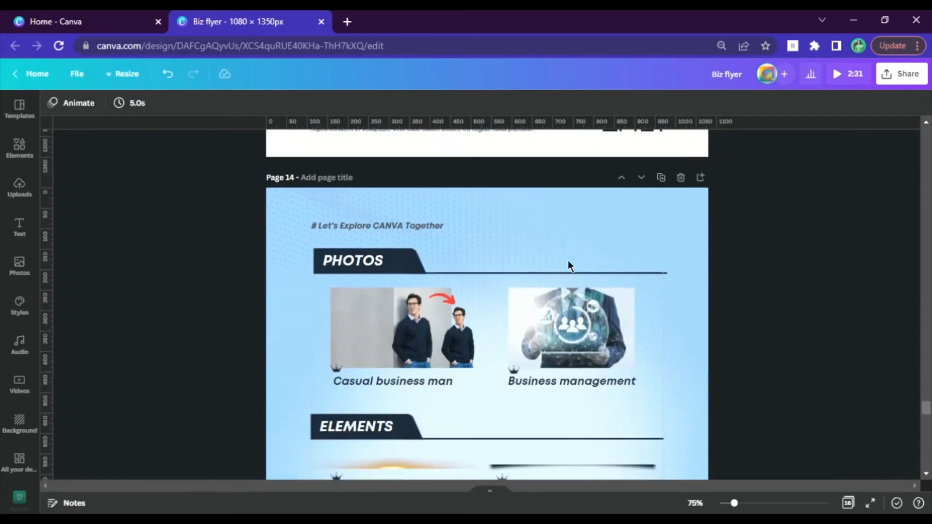
{"action": "scroll", "coordinate": [560, 348], "scroll_direction": "down", "scroll_amount": 1}
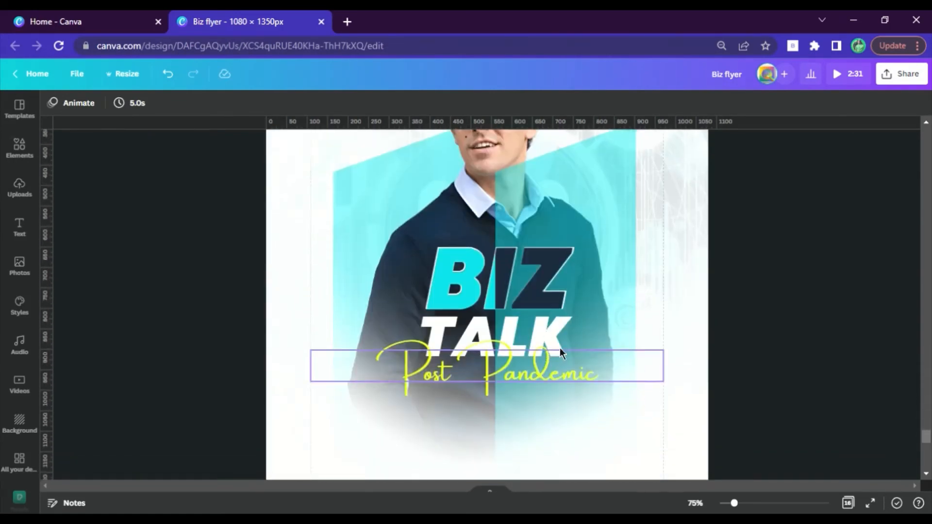
{"action": "left_click", "coordinate": [490, 328]}
{"action": "key", "text": "ctrl+d"}
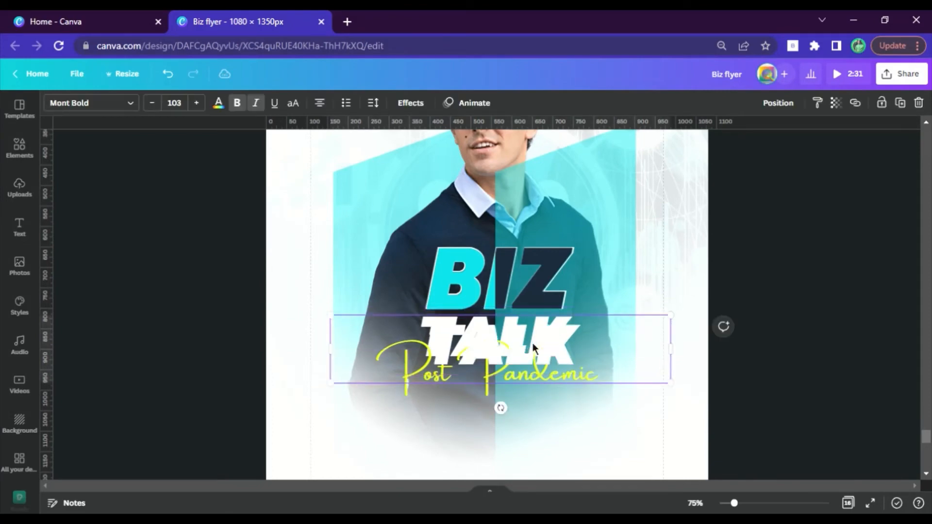
{"action": "left_click_drag", "start_coordinate": [532, 342], "coordinate": [536, 418]}
{"action": "double_click", "coordinate": [558, 419]}
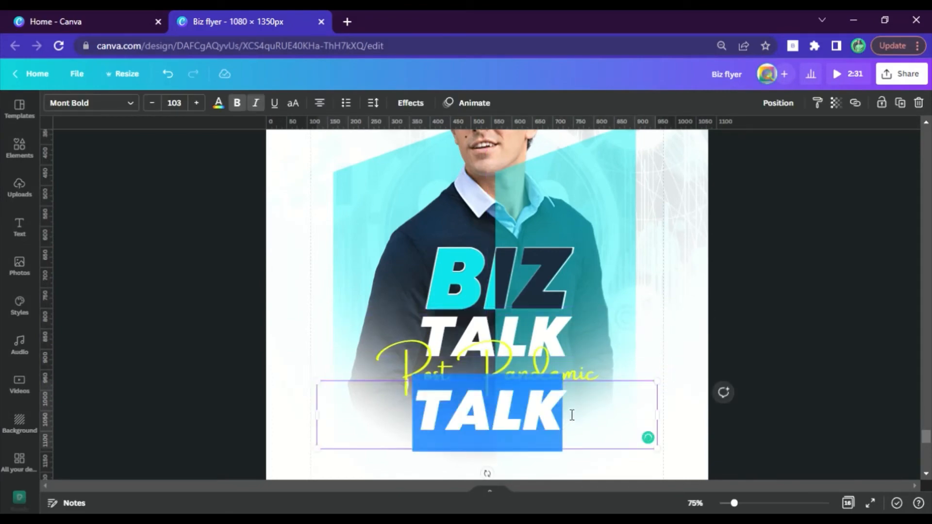
{"action": "type", "text": "FORI"}
{"action": "key", "text": "BackSpace"}
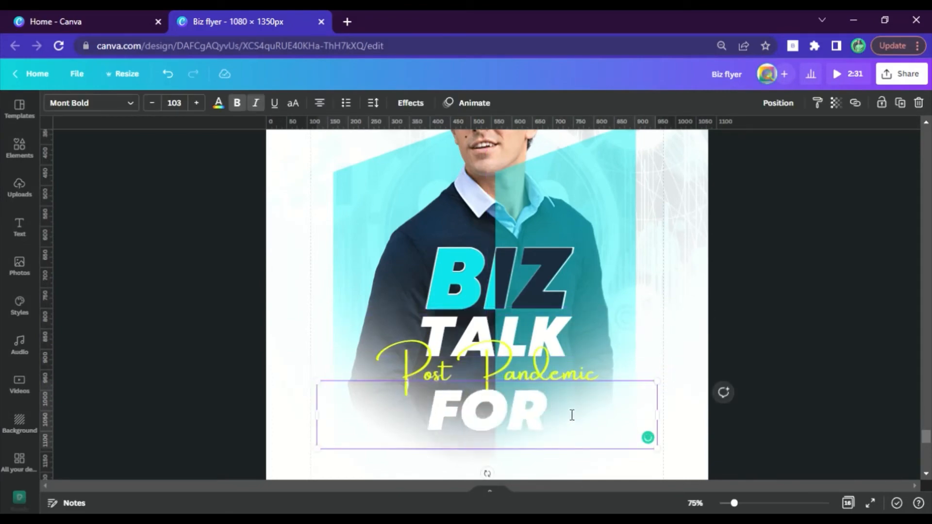
{"action": "type", "text": "UM TALK"}
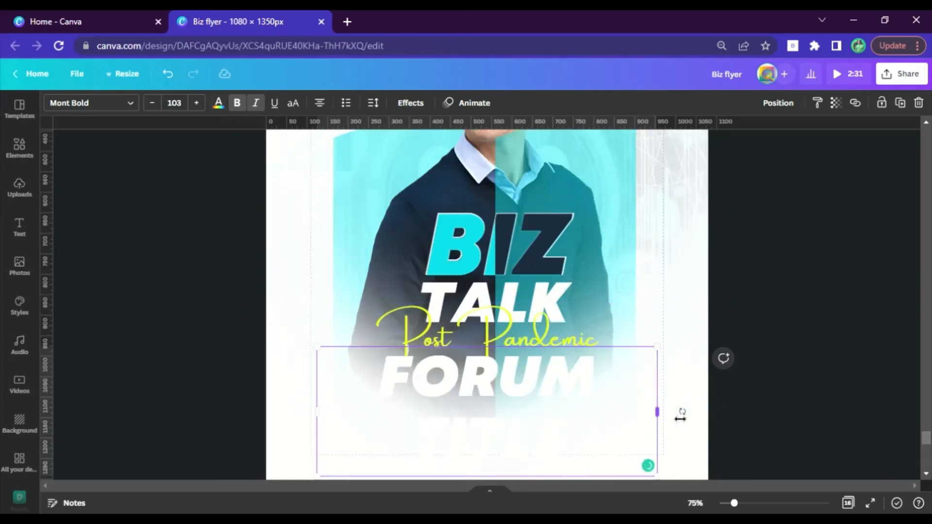
{"action": "left_click_drag", "start_coordinate": [676, 414], "coordinate": [581, 383]}
Step: Apply the Background text effect to FORUM TITLE and colour the rounded background bright cyan to match the reference flyer
{"action": "left_click", "coordinate": [402, 112]}
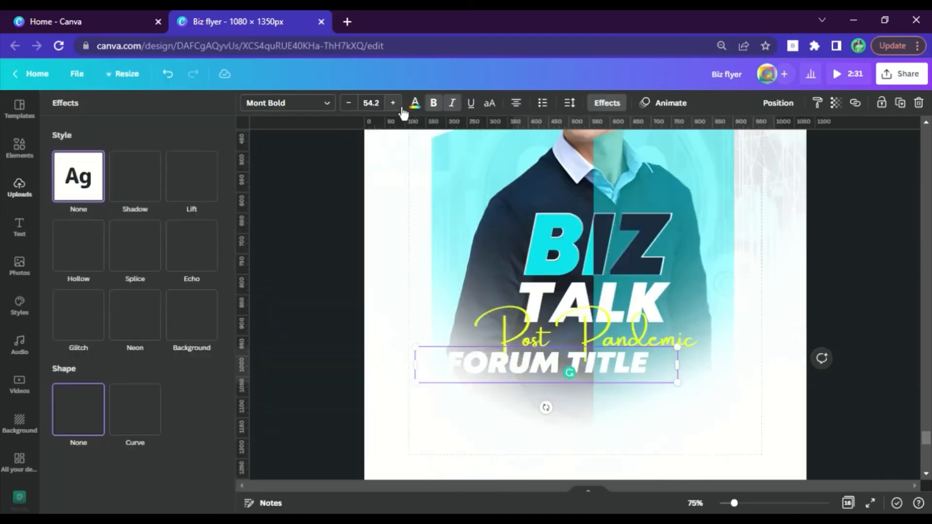
{"action": "left_click", "coordinate": [201, 322]}
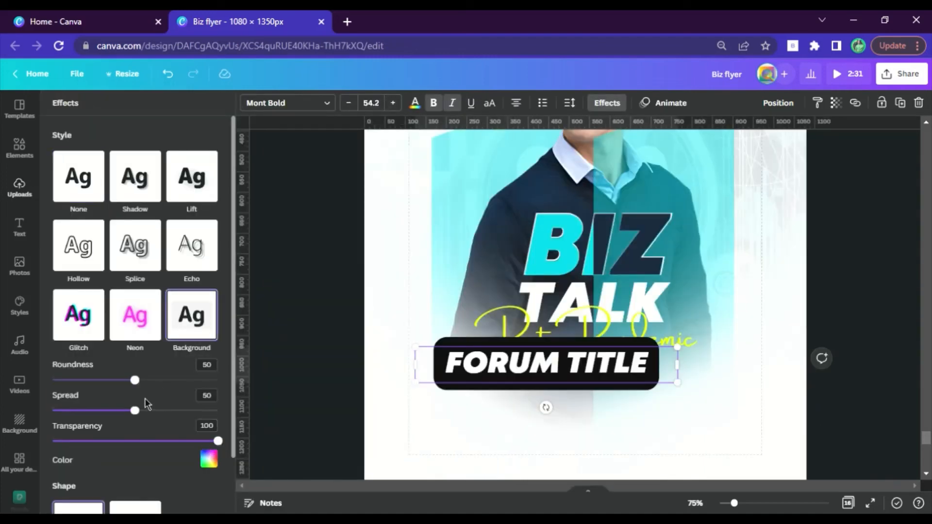
{"action": "left_click", "coordinate": [210, 461]}
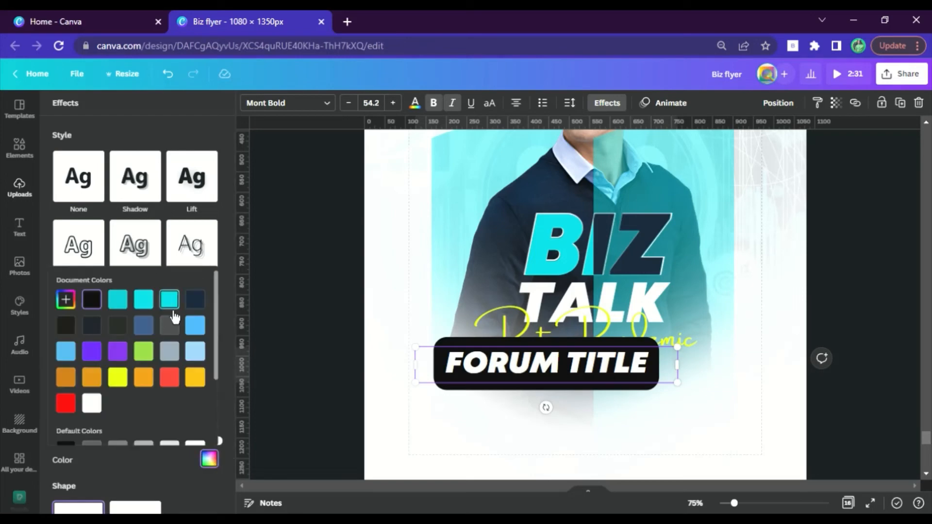
{"action": "left_click", "coordinate": [170, 301]}
{"action": "left_click", "coordinate": [122, 335]}
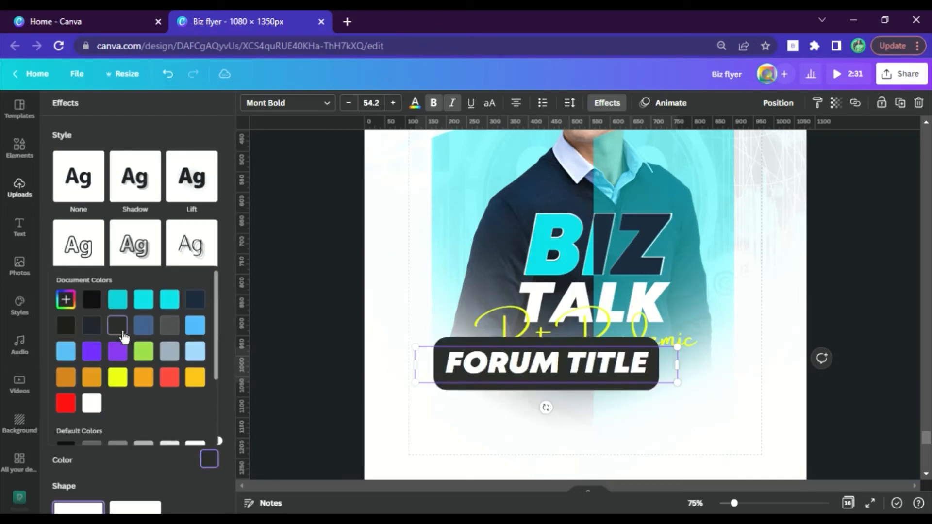
{"action": "scroll", "coordinate": [643, 319], "scroll_direction": "up", "scroll_amount": 10}
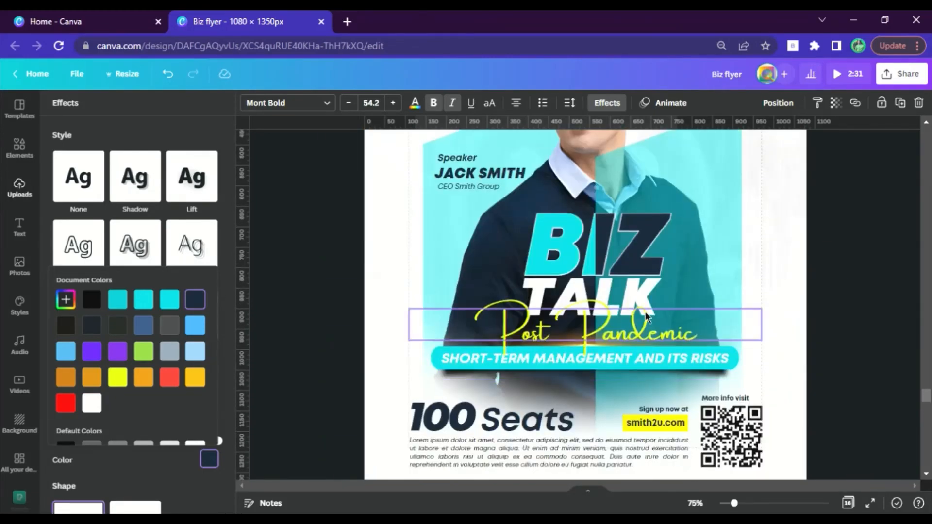
{"action": "scroll", "coordinate": [645, 316], "scroll_direction": "down", "scroll_amount": 10}
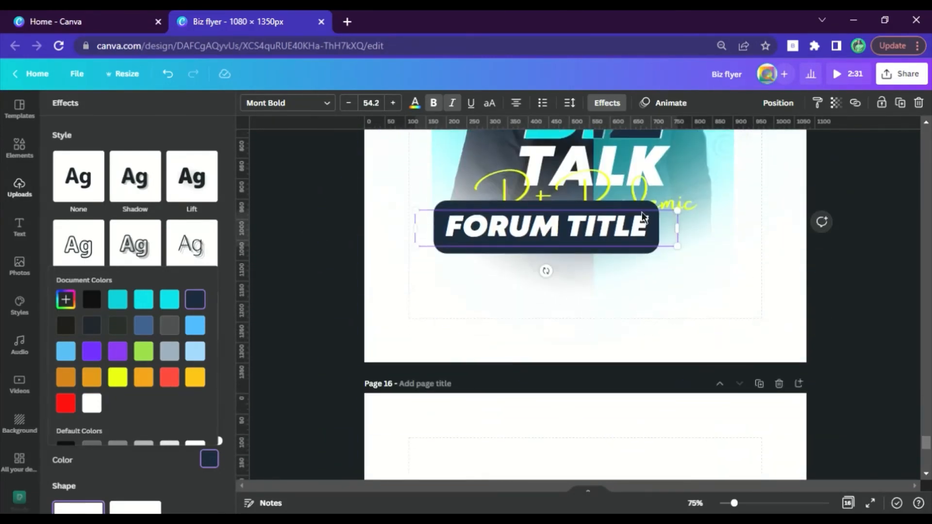
{"action": "left_click", "coordinate": [169, 300]}
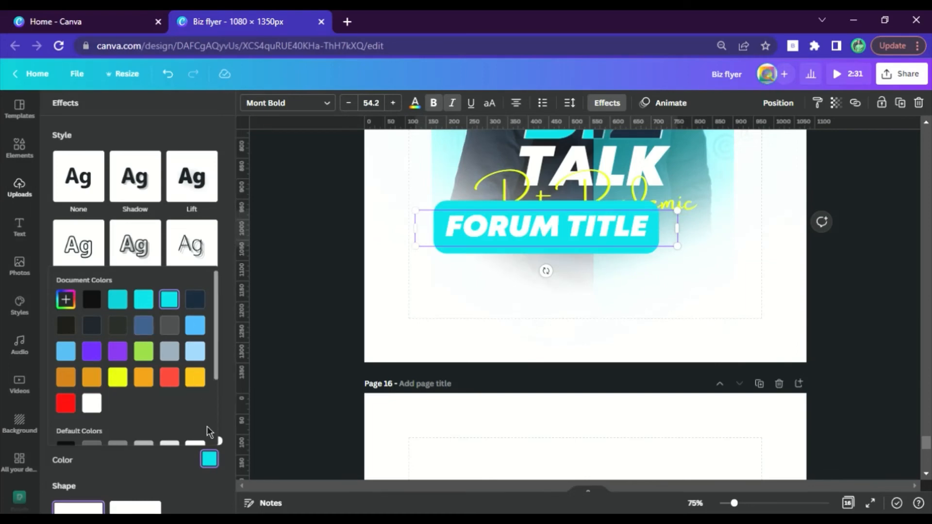
Step: Shrink the FORUM TITLE text to size 42 and stretch its text box across the full width between the page margins
{"action": "left_click", "coordinate": [360, 112]}
{"action": "left_click", "coordinate": [360, 111]}
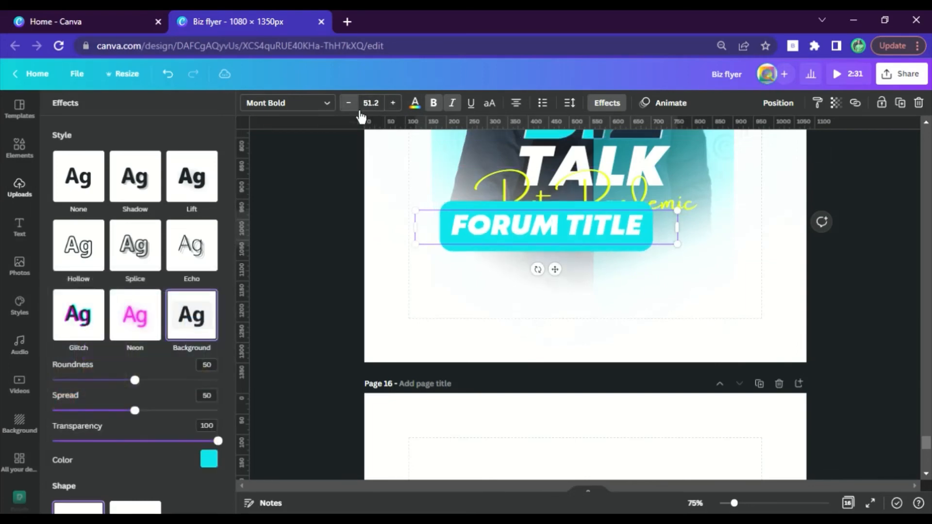
{"action": "left_click", "coordinate": [359, 112]}
{"action": "left_click", "coordinate": [360, 112]}
{"action": "left_click", "coordinate": [360, 112]}
{"action": "left_click", "coordinate": [360, 111]}
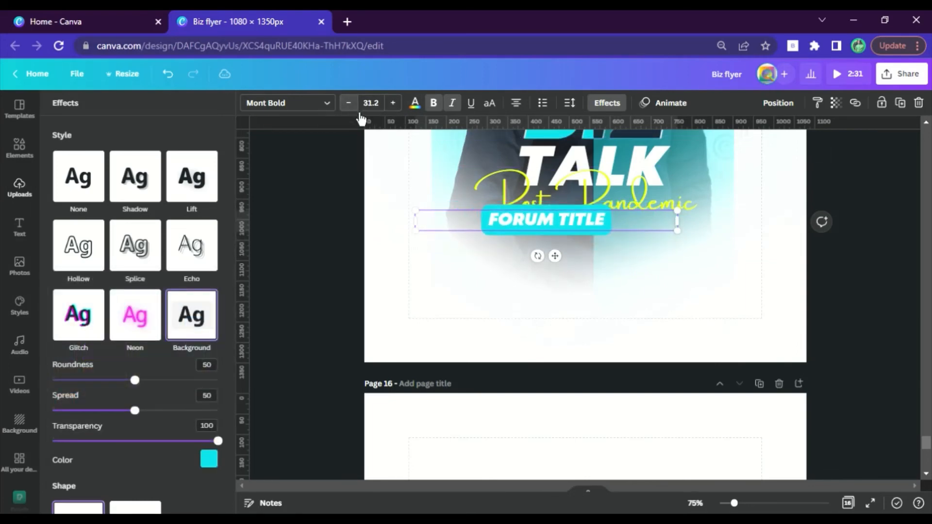
{"action": "left_click_drag", "start_coordinate": [683, 240], "coordinate": [760, 291]}
{"action": "left_click_drag", "start_coordinate": [416, 237], "coordinate": [409, 243]}
{"action": "left_click", "coordinate": [574, 243]}
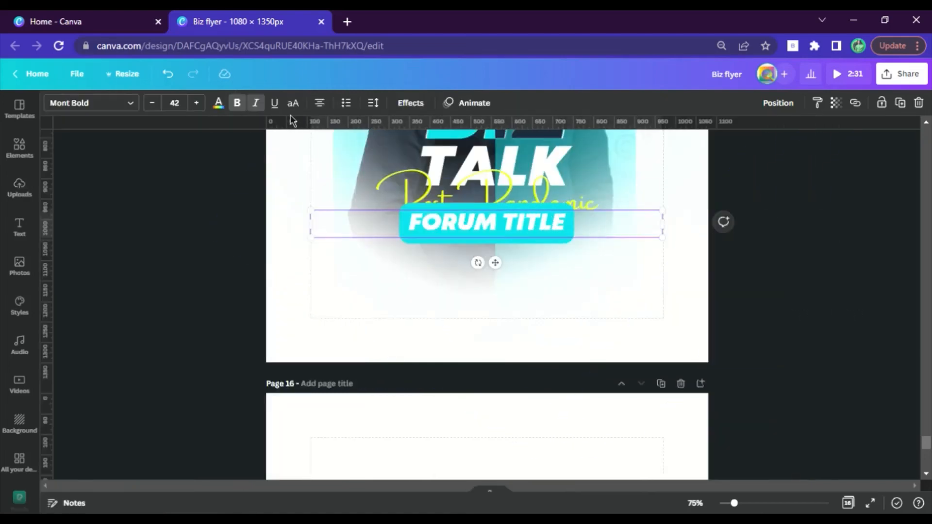
Step: Reduce the FORUM TITLE text to size 29
{"action": "left_click", "coordinate": [153, 111]}
{"action": "left_click", "coordinate": [154, 111]}
{"action": "left_click", "coordinate": [153, 111]}
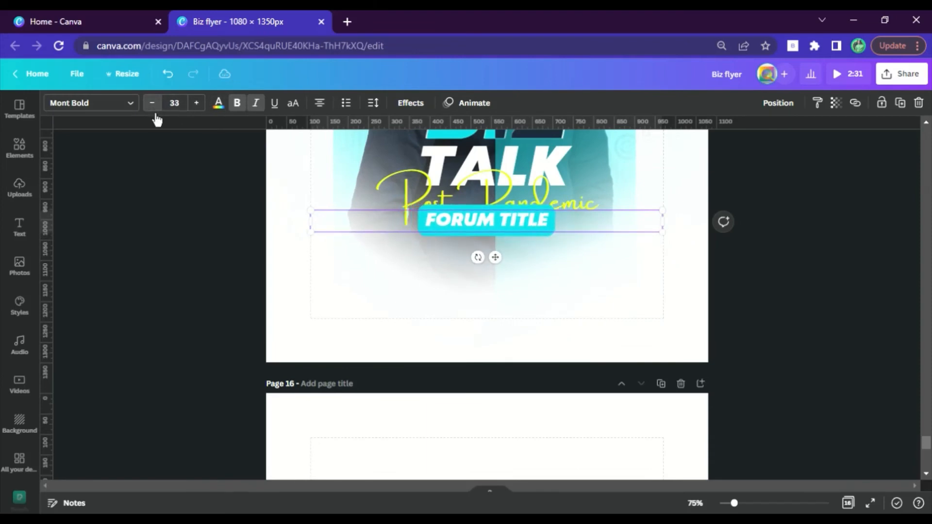
{"action": "left_click", "coordinate": [153, 111]}
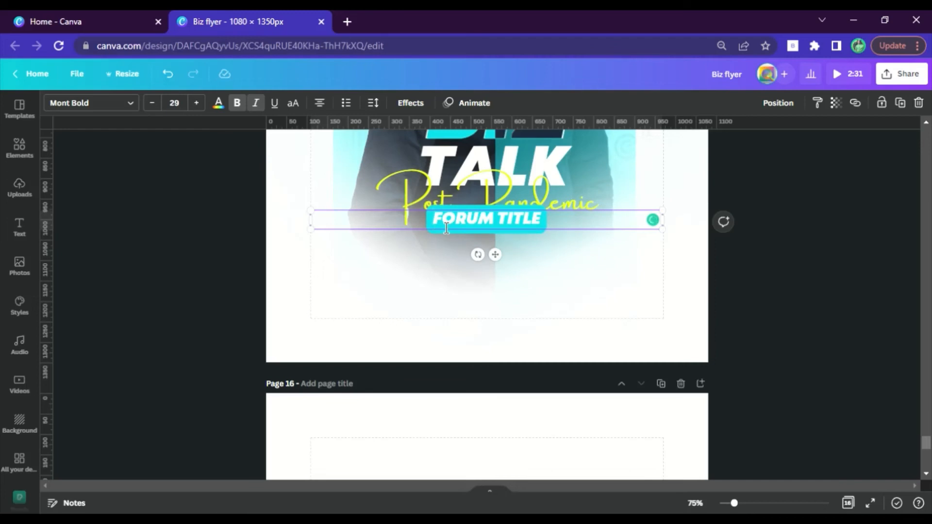
Step: Extend the wording of the cyan label to YOUR FORUM TITLE HERE
{"action": "type", "text": "YOUR"}
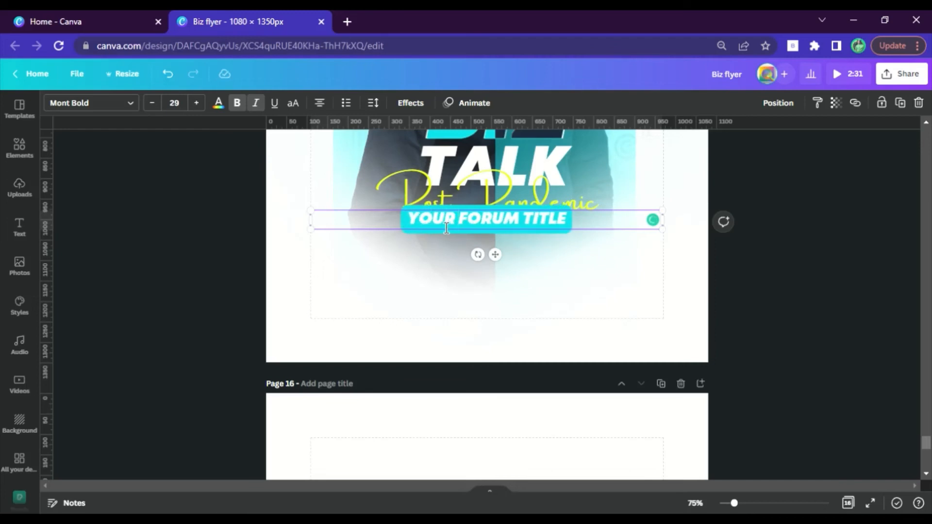
{"action": "type", "text": "  HERE"}
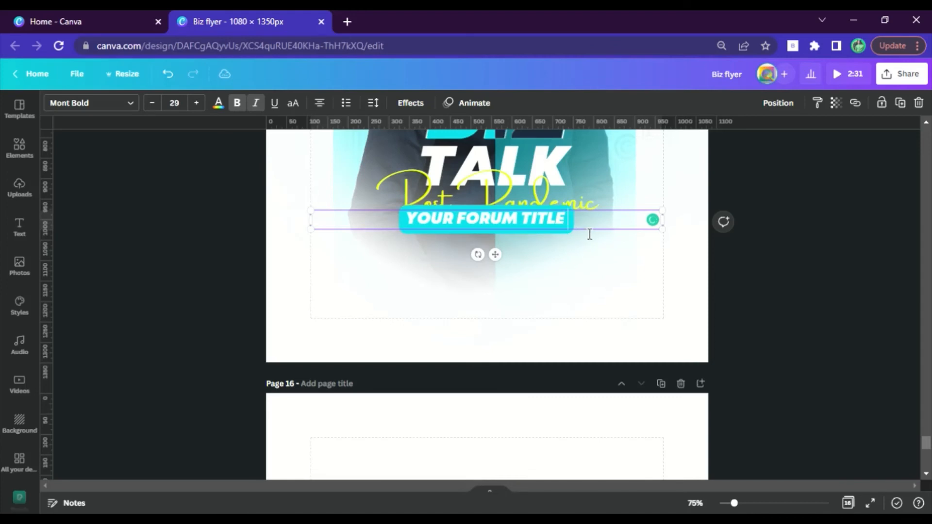
{"action": "left_click", "coordinate": [785, 277]}
{"action": "left_click", "coordinate": [581, 220]}
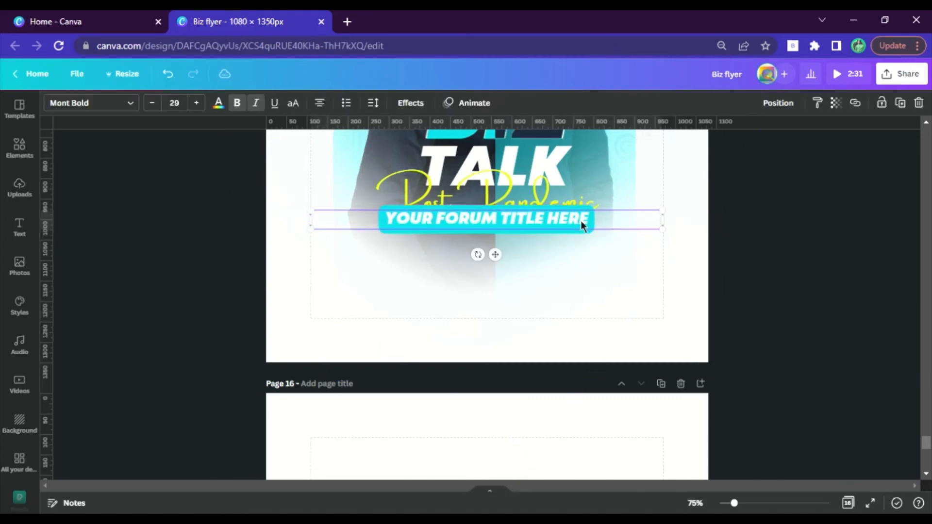
Step: Move the YOUR FORUM TITLE HERE label slightly down and adjust its layer order so it sits behind the Post Pandemic script
{"action": "left_click_drag", "start_coordinate": [580, 221], "coordinate": [591, 239]}
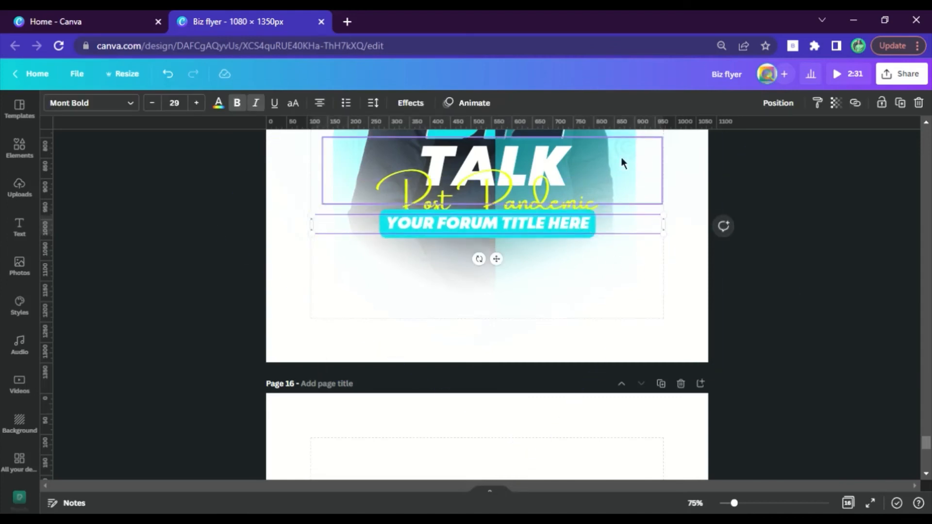
{"action": "left_click", "coordinate": [778, 103]}
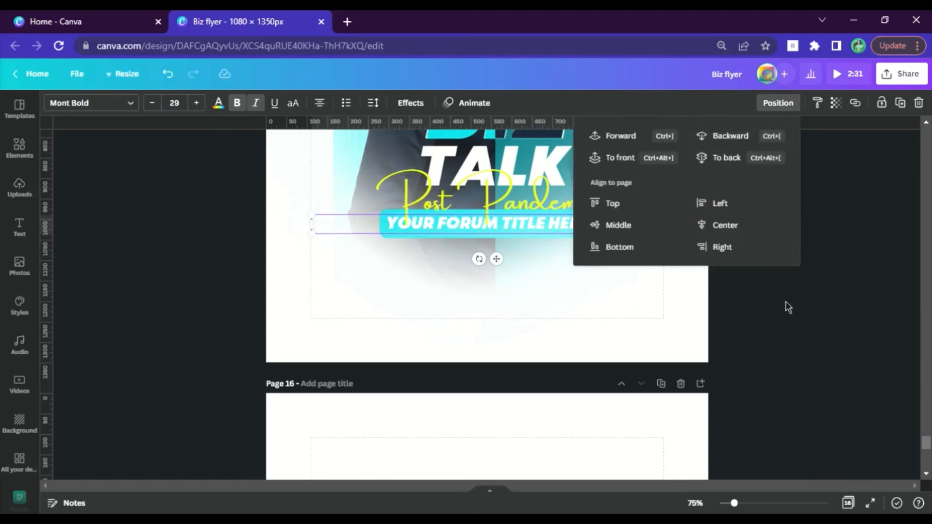
{"action": "left_click", "coordinate": [733, 146]}
{"action": "left_click", "coordinate": [778, 103]}
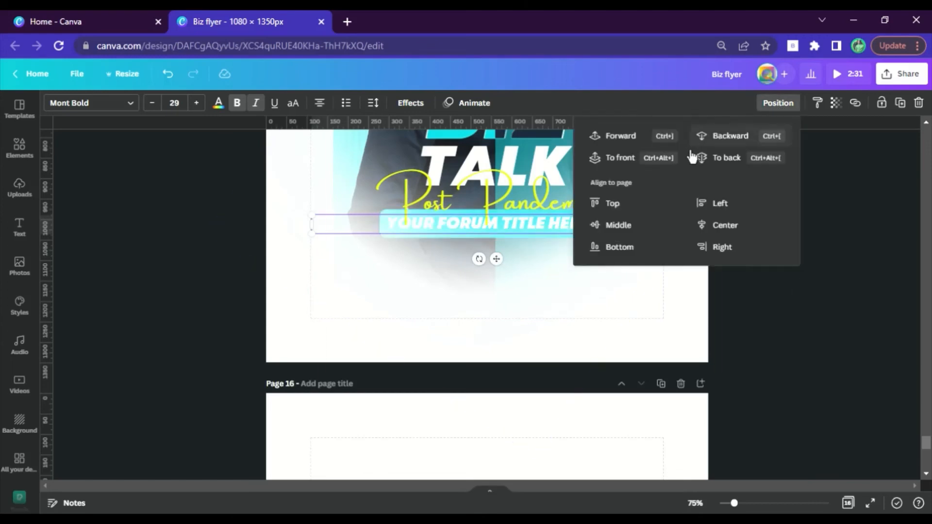
{"action": "left_click", "coordinate": [619, 148]}
{"action": "scroll", "coordinate": [689, 270], "scroll_direction": "up", "scroll_amount": 15}
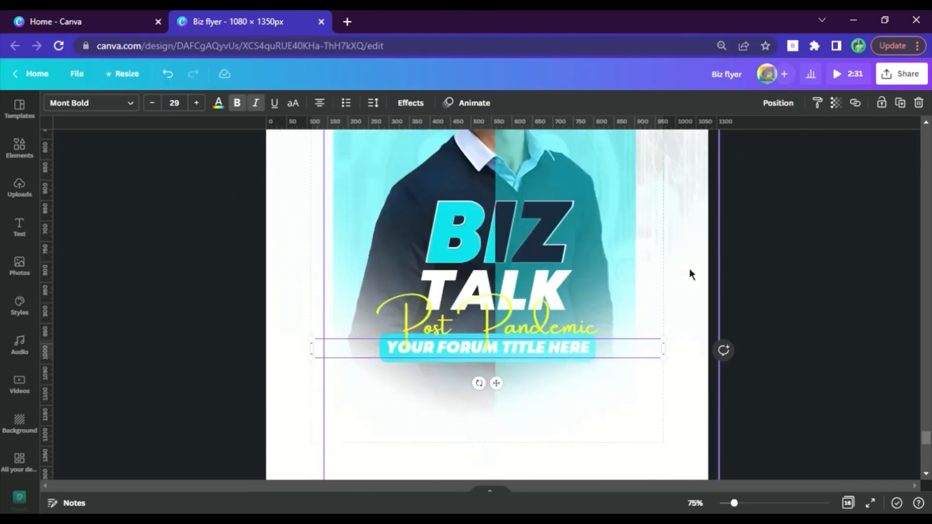
{"action": "left_click", "coordinate": [392, 256]}
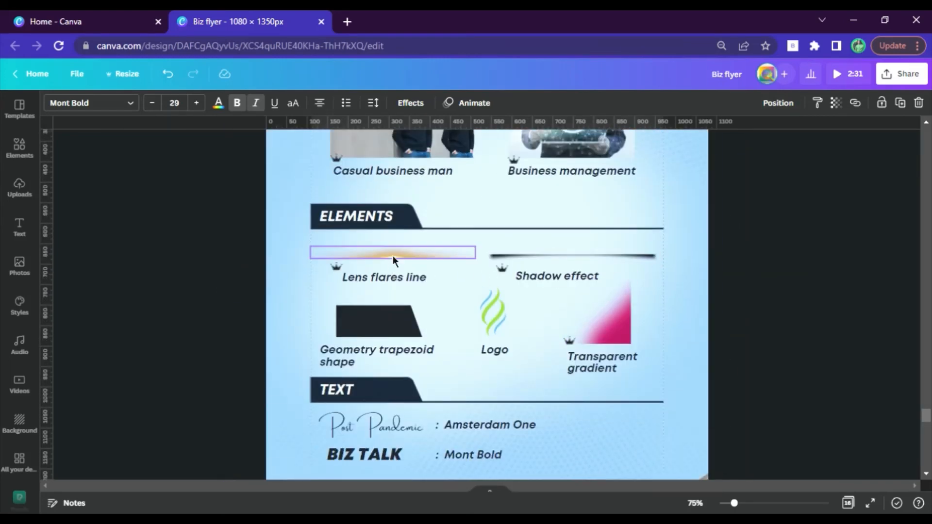
{"action": "left_click", "coordinate": [573, 255], "text": "shift"}
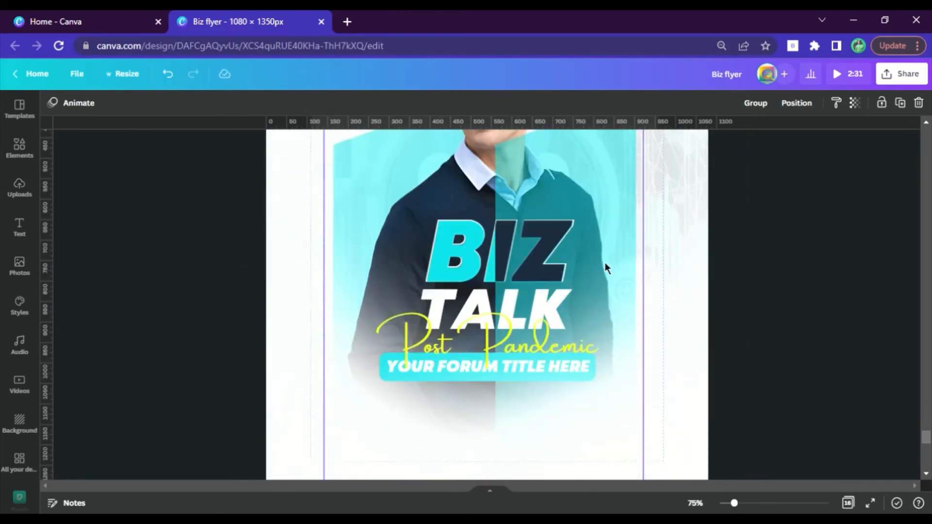
{"action": "left_click", "coordinate": [515, 388]}
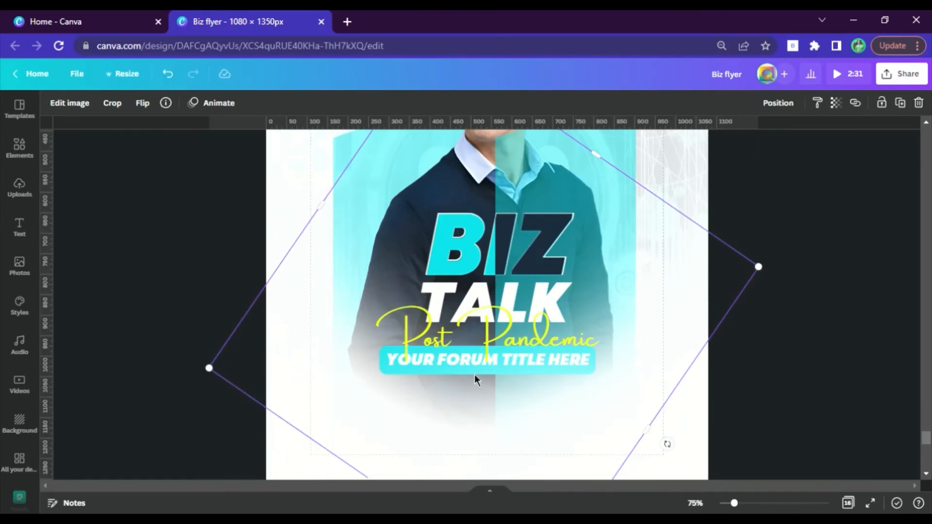
{"action": "scroll", "coordinate": [580, 314], "scroll_direction": "up", "scroll_amount": 2}
{"action": "scroll", "coordinate": [568, 292], "scroll_direction": "down", "scroll_amount": 5}
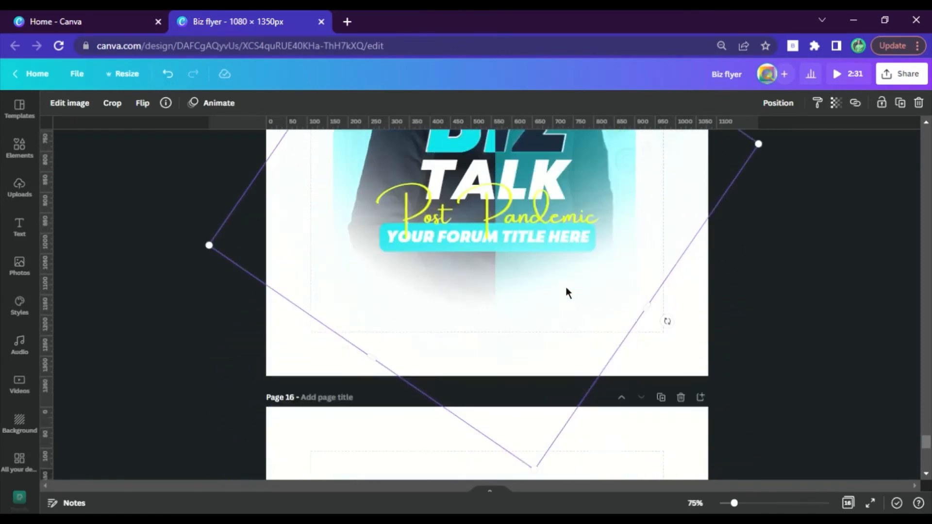
{"action": "scroll", "coordinate": [631, 309], "scroll_direction": "up", "scroll_amount": 3}
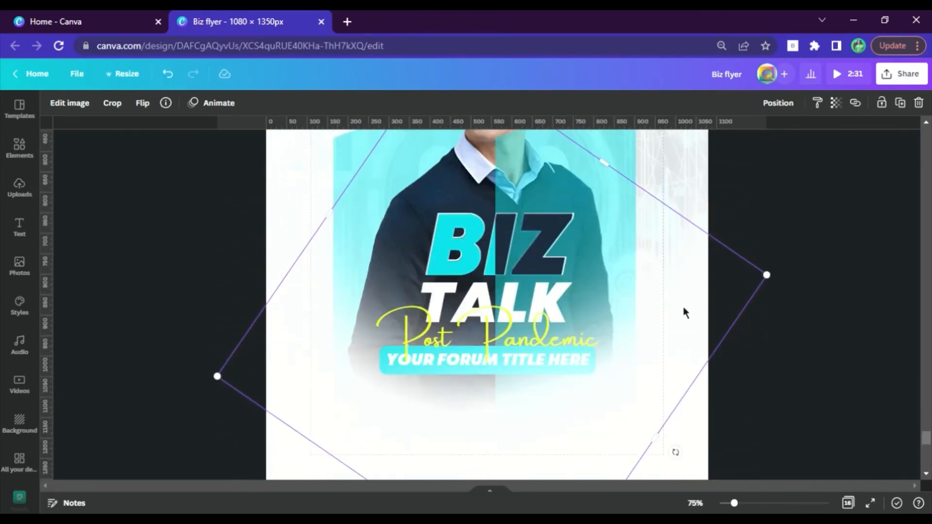
{"action": "left_click", "coordinate": [722, 291]}
{"action": "scroll", "coordinate": [526, 234], "scroll_direction": "down", "scroll_amount": 10}
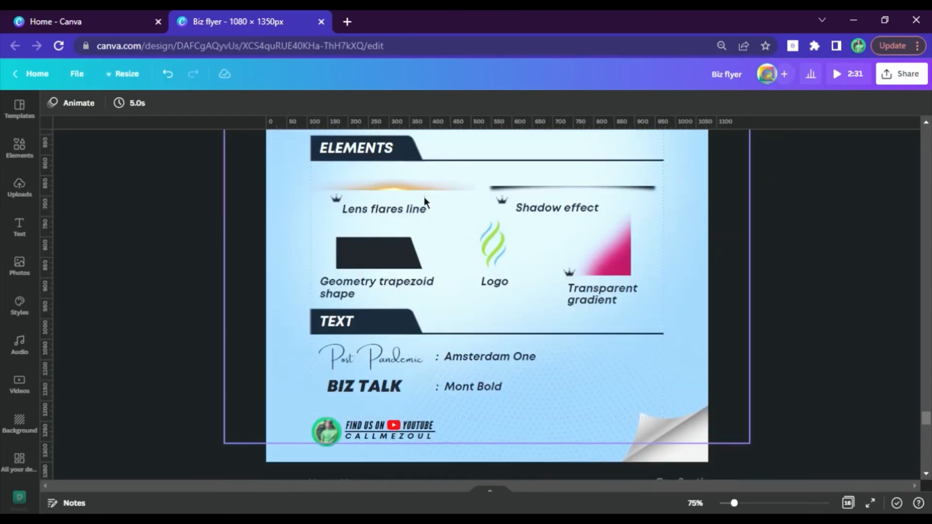
Step: Copy the lens flares line and the shadow effect from the elements reference page onto the flyer on page 15
{"action": "left_click", "coordinate": [425, 188]}
{"action": "left_click", "coordinate": [561, 186]}
{"action": "left_click", "coordinate": [438, 189]}
{"action": "left_click", "coordinate": [570, 191], "text": "shift"}
{"action": "scroll", "coordinate": [570, 194], "scroll_direction": "up", "scroll_amount": 10}
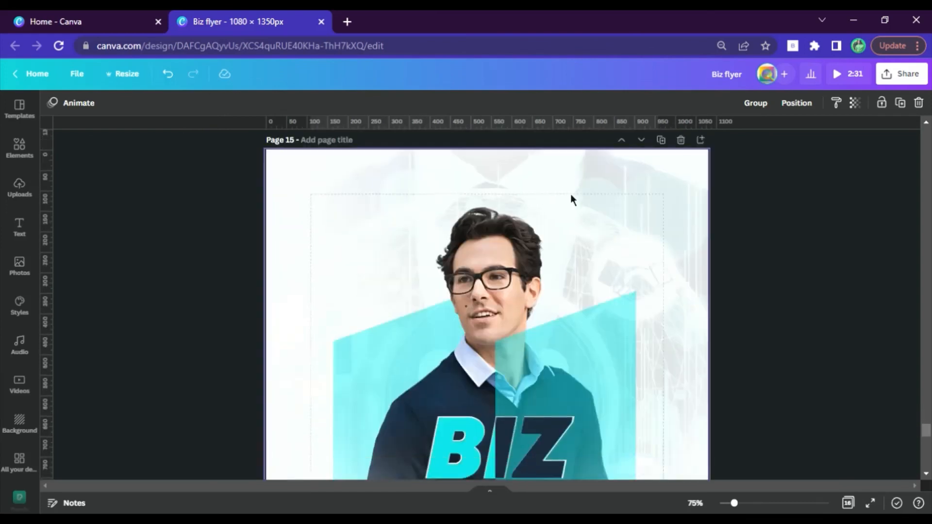
{"action": "scroll", "coordinate": [567, 240], "scroll_direction": "down", "scroll_amount": 8}
{"action": "left_click", "coordinate": [486, 346]}
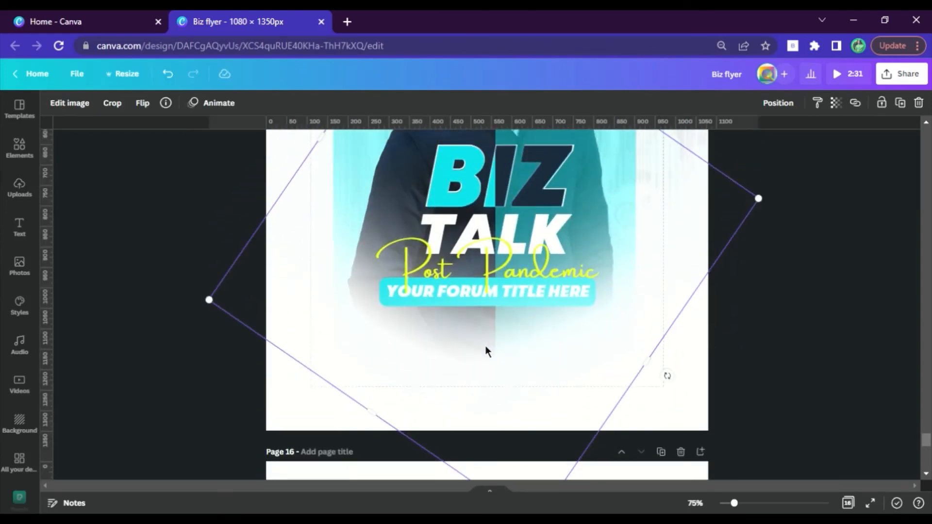
Step: Resize the shadow effect to about 457 px wide and centre it directly beneath the YOUR FORUM TITLE HERE label
{"action": "mouse_move", "coordinate": [408, 157]}
{"action": "left_mouse_down"}
{"action": "mouse_move", "coordinate": [520, 267]}
{"action": "mouse_move", "coordinate": [503, 276]}
{"action": "mouse_move", "coordinate": [545, 318]}
{"action": "mouse_move", "coordinate": [593, 329]}
{"action": "left_mouse_up"}
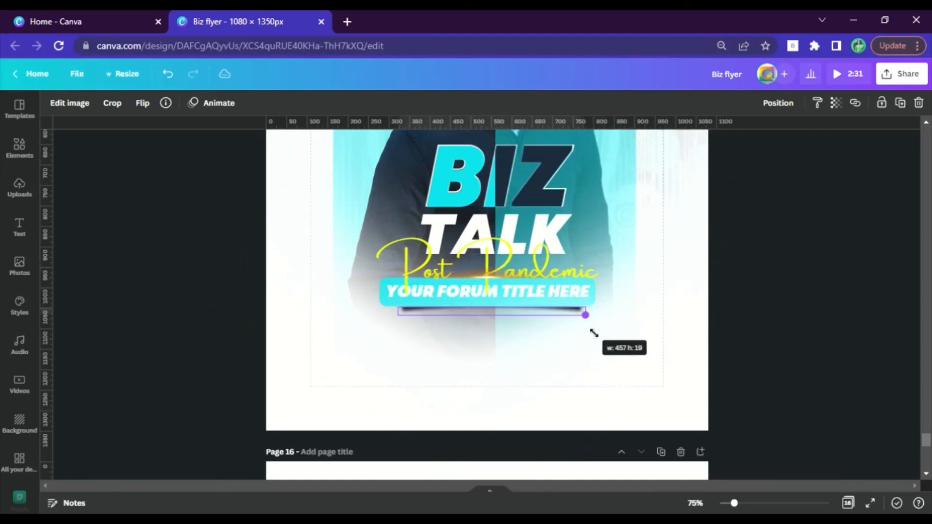
{"action": "left_click_drag", "start_coordinate": [516, 348], "coordinate": [510, 349]}
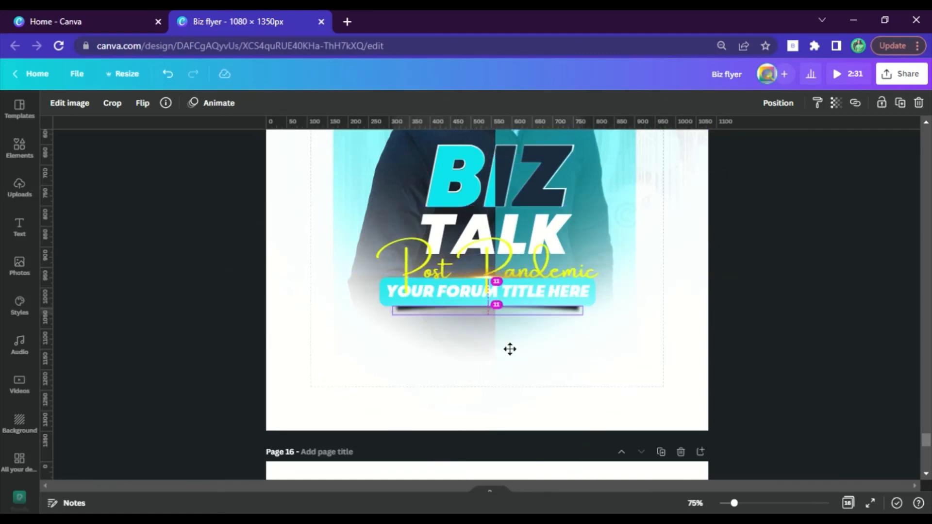
{"action": "left_click", "coordinate": [764, 318]}
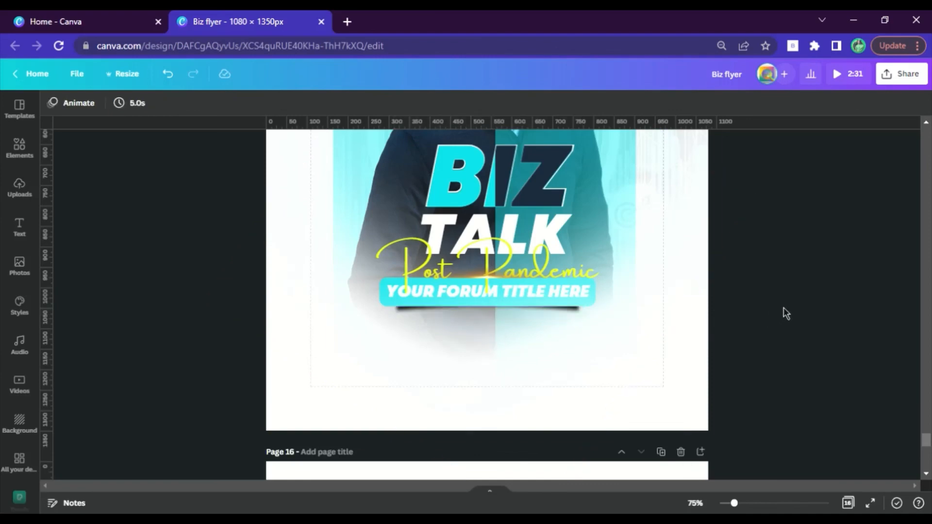
Step: Send the lens flare along the upper edge of the forum-title label backward in the layer order
{"action": "left_click", "coordinate": [508, 276]}
{"action": "left_click", "coordinate": [776, 102]}
{"action": "left_click", "coordinate": [725, 136]}
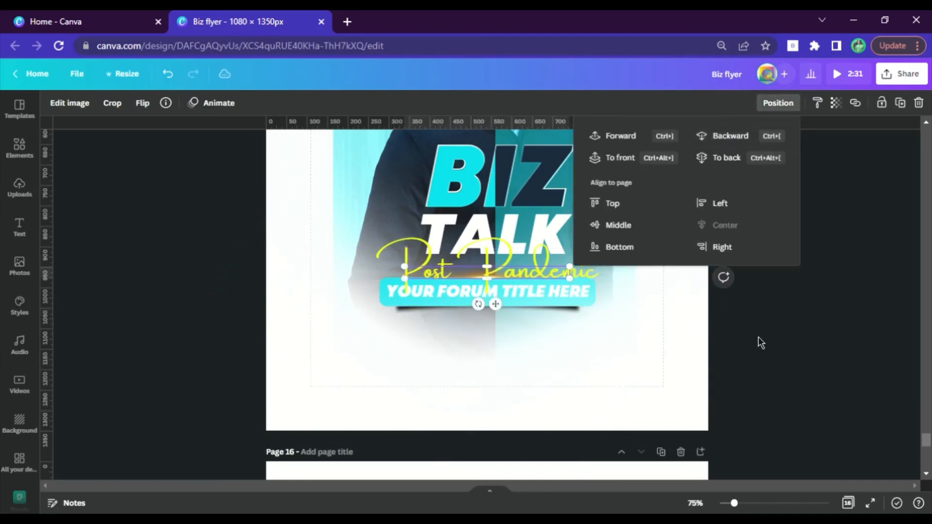
{"action": "left_click", "coordinate": [761, 337]}
Step: Copy the seats, description, sign-up, QR code, date, venue and speaker details, social icons and SMITH GROUP logo from page 13 onto page 15
{"action": "scroll", "coordinate": [779, 319], "scroll_direction": "up", "scroll_amount": 7}
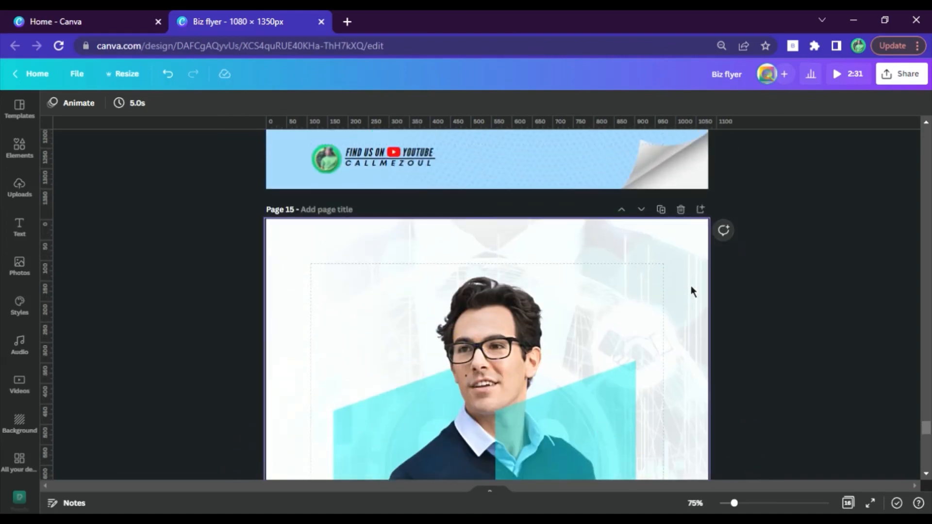
{"action": "scroll", "coordinate": [605, 229], "scroll_direction": "up", "scroll_amount": 17}
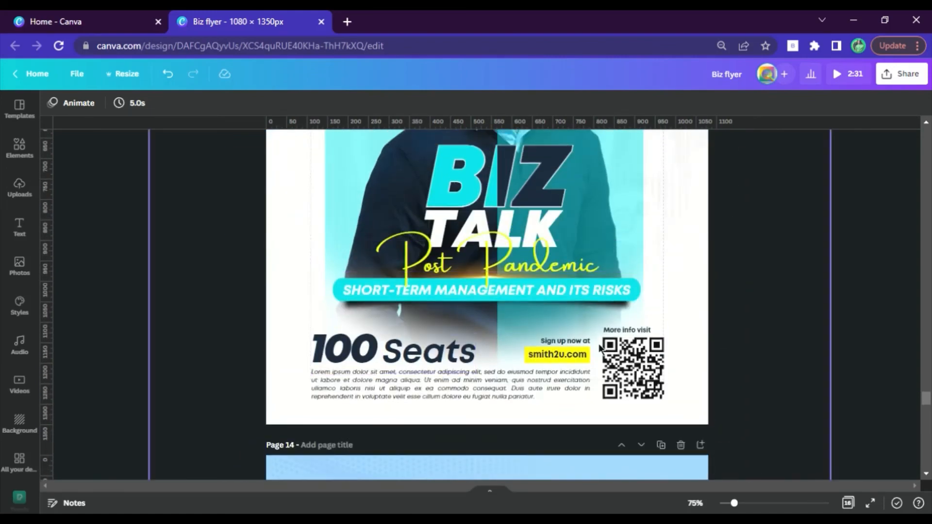
{"action": "left_click", "coordinate": [333, 355]}
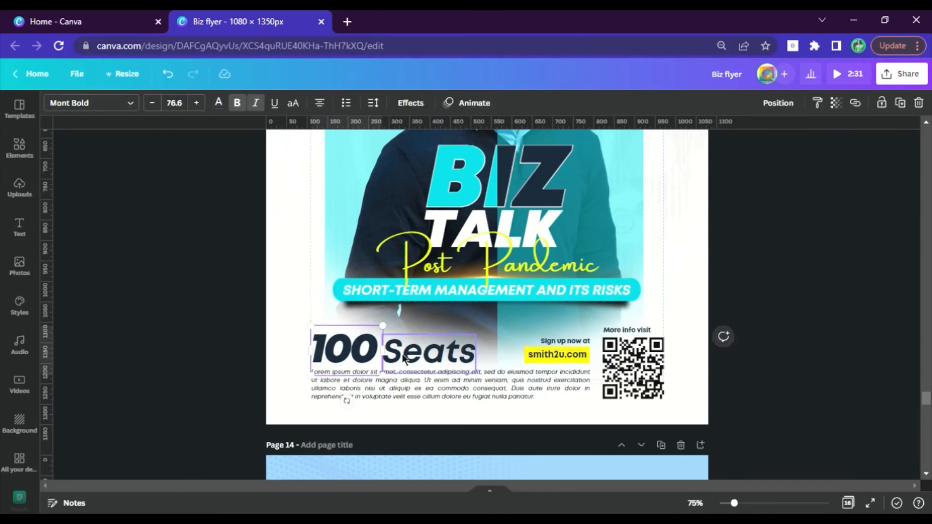
{"action": "left_click", "coordinate": [403, 360], "text": "shift"}
{"action": "left_click", "coordinate": [412, 393], "text": "shift"}
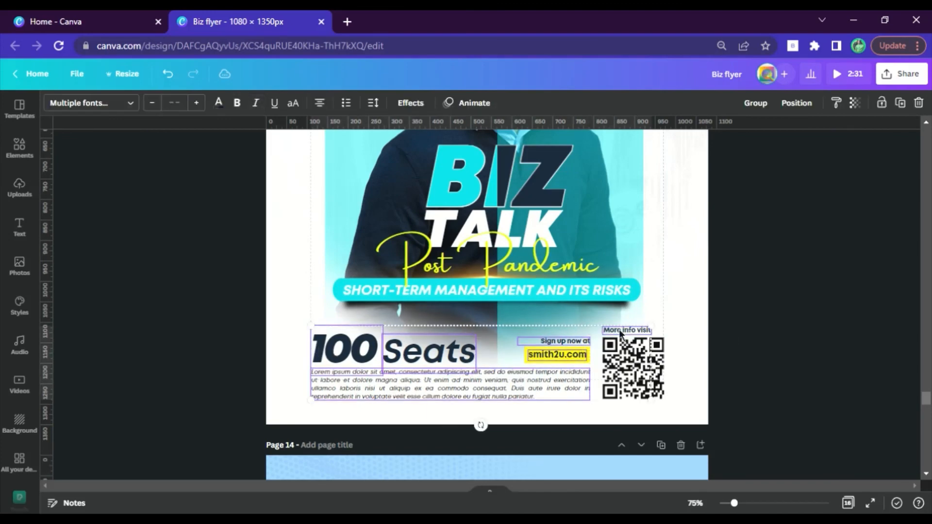
{"action": "scroll", "coordinate": [631, 349], "scroll_direction": "down", "scroll_amount": 5}
{"action": "scroll", "coordinate": [633, 357], "scroll_direction": "up", "scroll_amount": 2}
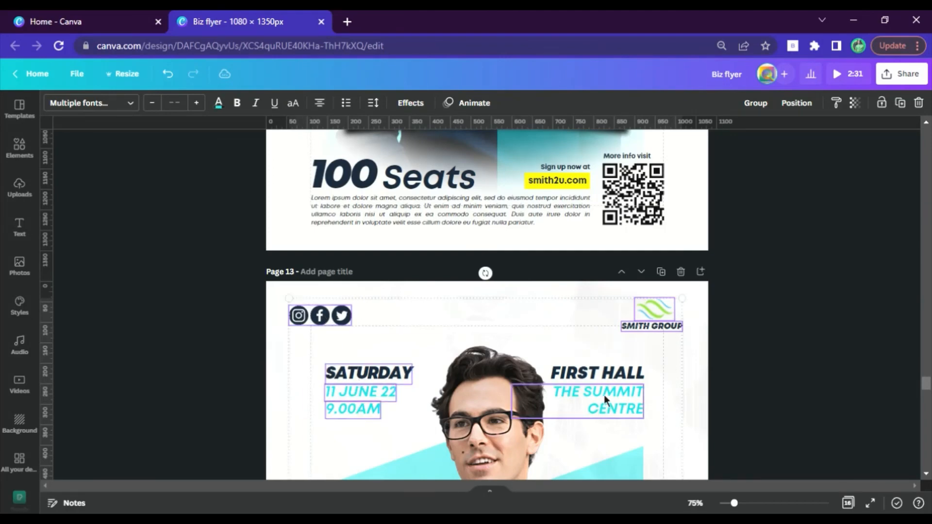
{"action": "scroll", "coordinate": [600, 348], "scroll_direction": "down", "scroll_amount": 5}
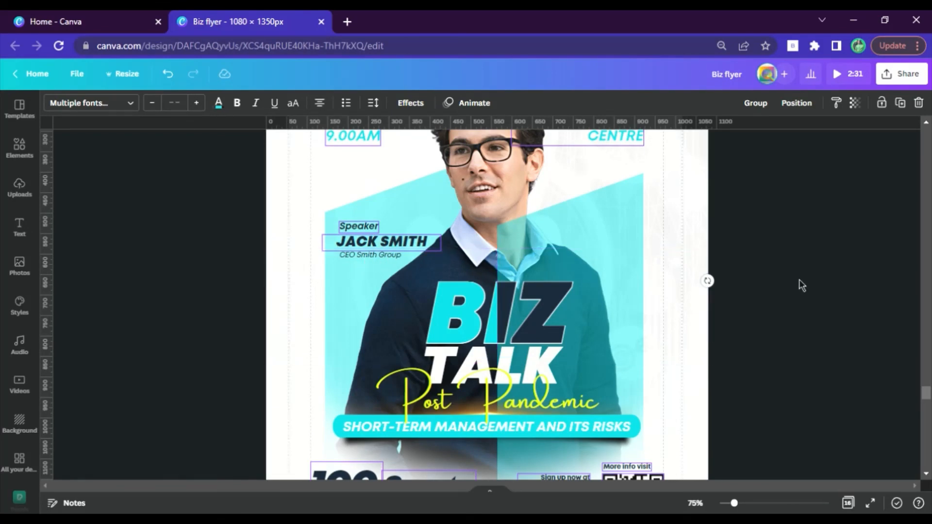
{"action": "scroll", "coordinate": [800, 284], "scroll_direction": "down", "scroll_amount": 10}
{"action": "left_click", "coordinate": [319, 242]}
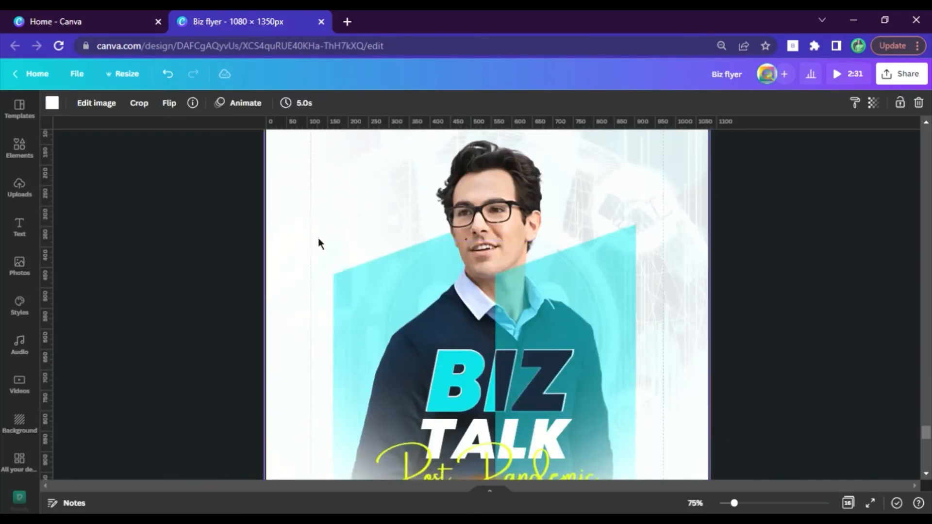
{"action": "key", "text": "ctrl+z"}
{"action": "left_click", "coordinate": [768, 290]}
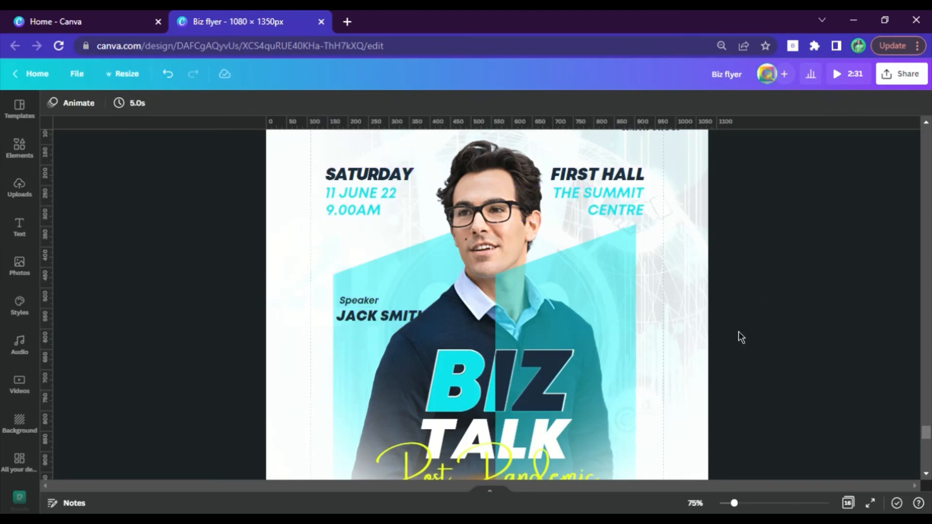
Step: Move the Speaker caption and the speaker's name up together by about 40 px, clear of the man's shoulder
{"action": "left_click", "coordinate": [712, 506]}
{"action": "left_click", "coordinate": [696, 377]}
{"action": "scroll", "coordinate": [754, 297], "scroll_direction": "down", "scroll_amount": 5}
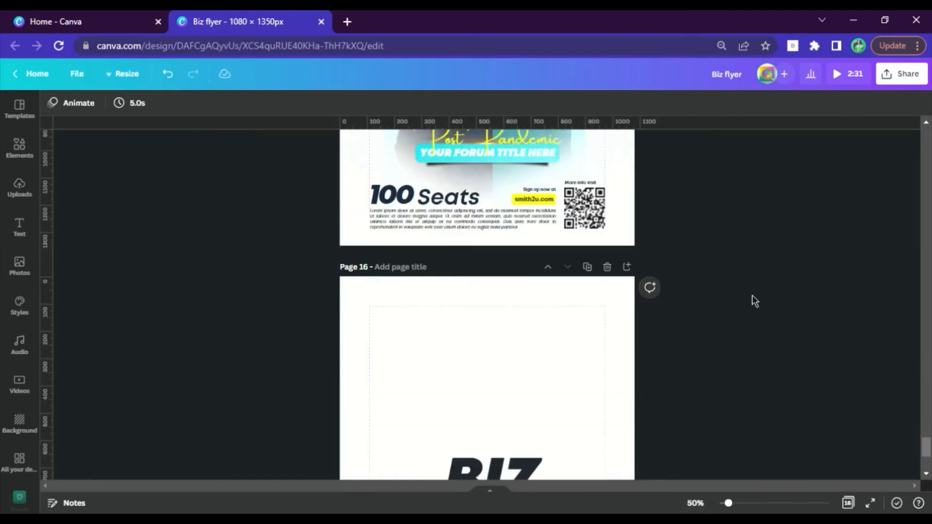
{"action": "scroll", "coordinate": [753, 295], "scroll_direction": "up", "scroll_amount": 5}
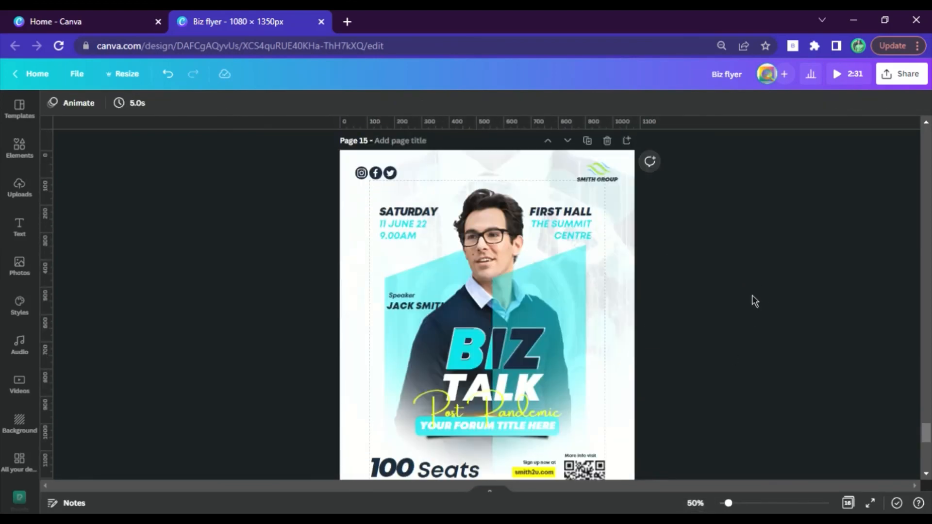
{"action": "left_click", "coordinate": [398, 295]}
{"action": "left_click", "coordinate": [409, 308], "text": "shift"}
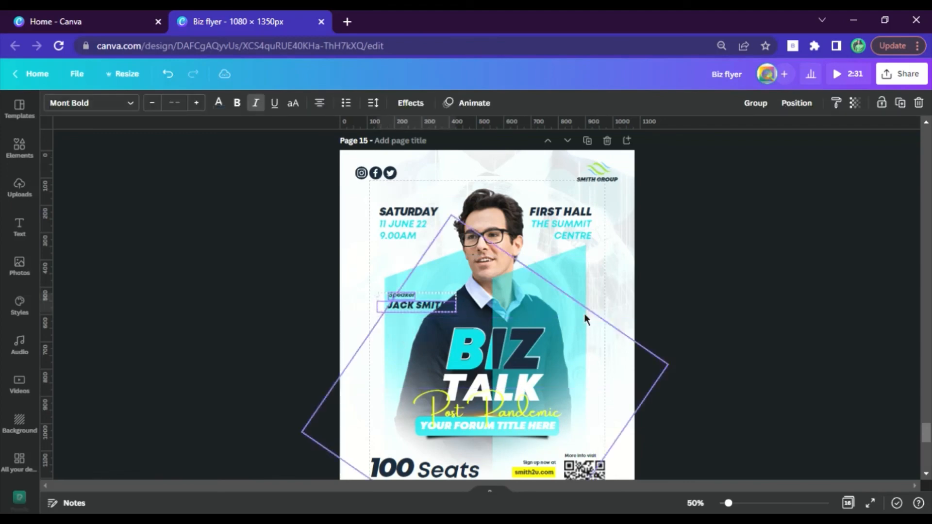
{"action": "key", "text": "shift+Up"}
{"action": "key", "text": "shift+Up"}
{"action": "key", "text": "shift+Up"}
{"action": "key", "text": "shift+Up"}
{"action": "left_click", "coordinate": [710, 275]}
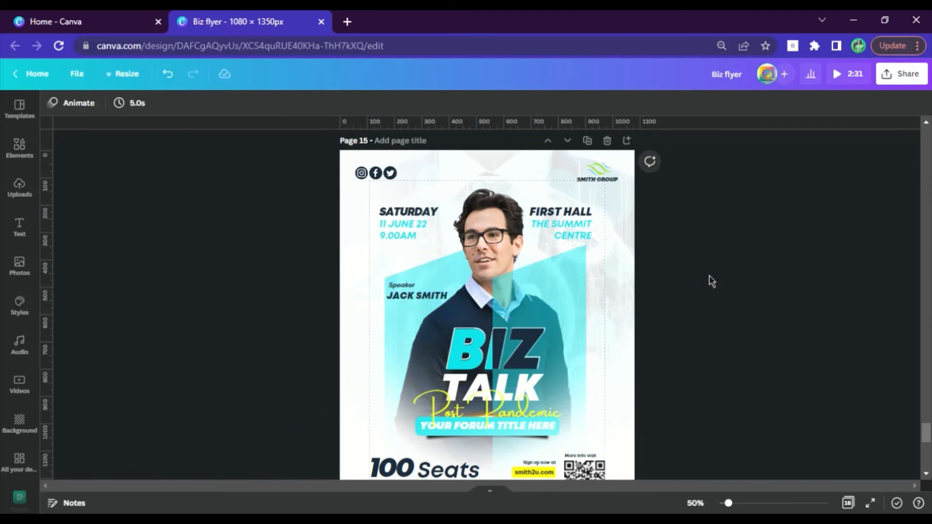
{"action": "scroll", "coordinate": [731, 268], "scroll_direction": "down", "scroll_amount": 2}
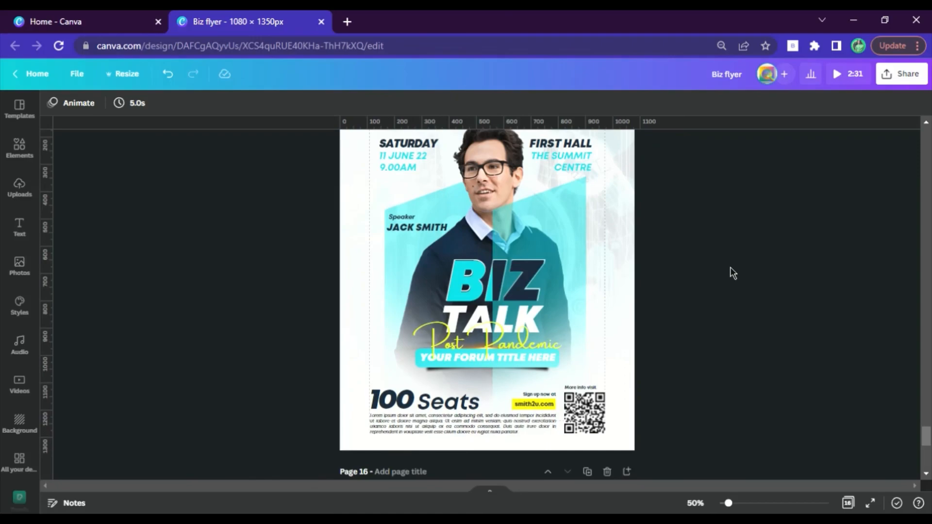